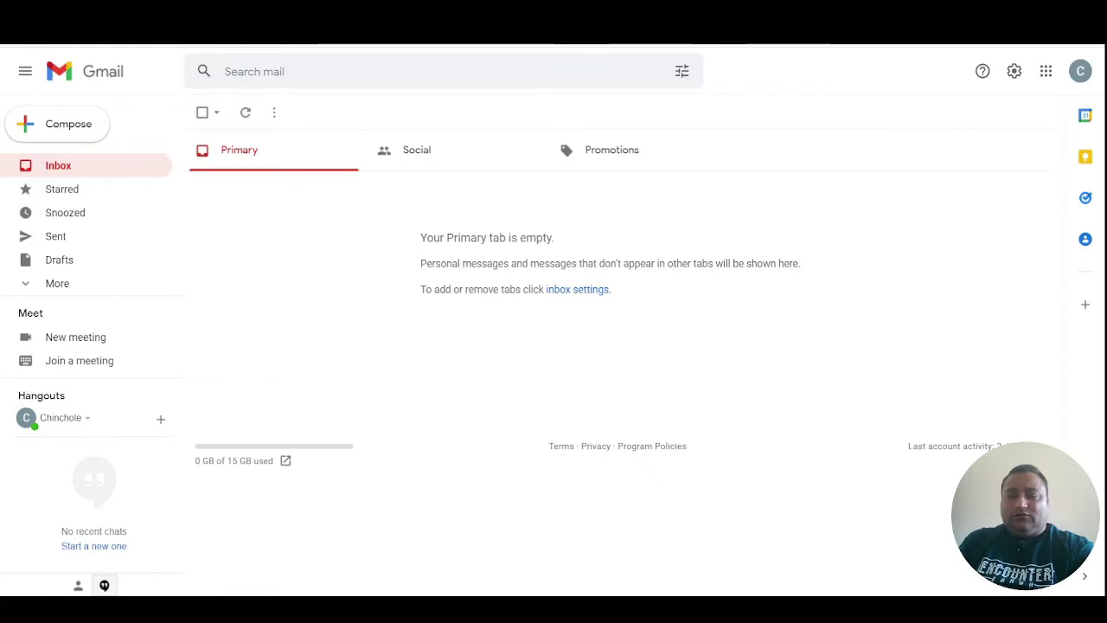
click(1017, 71)
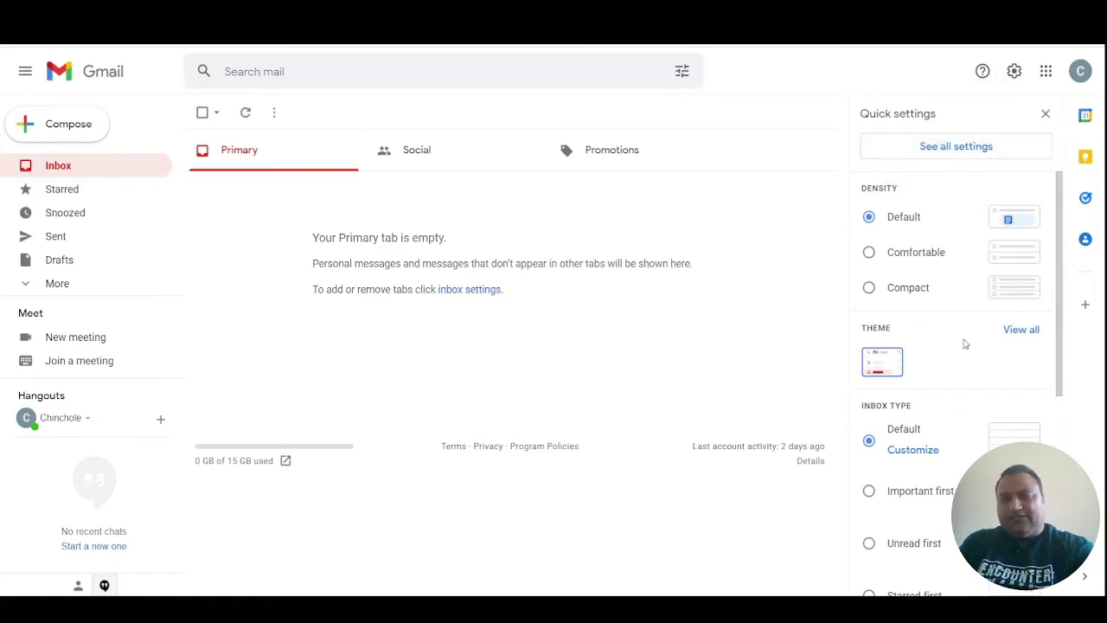
scroll(964, 370, down, 2)
scroll(938, 372, up, 2)
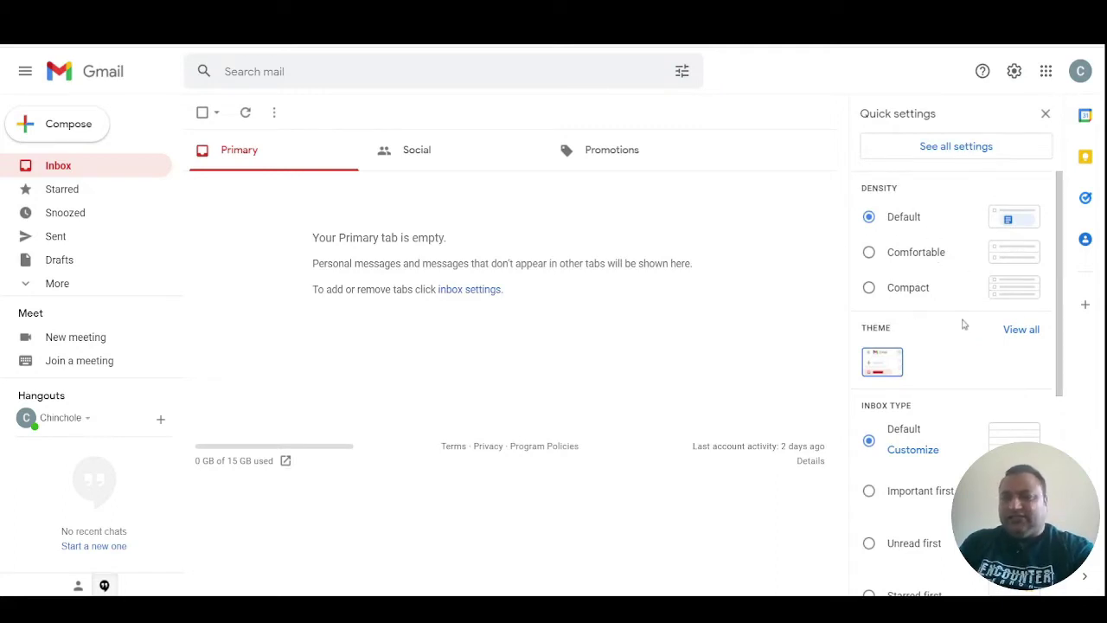
scroll(958, 352, down, 3)
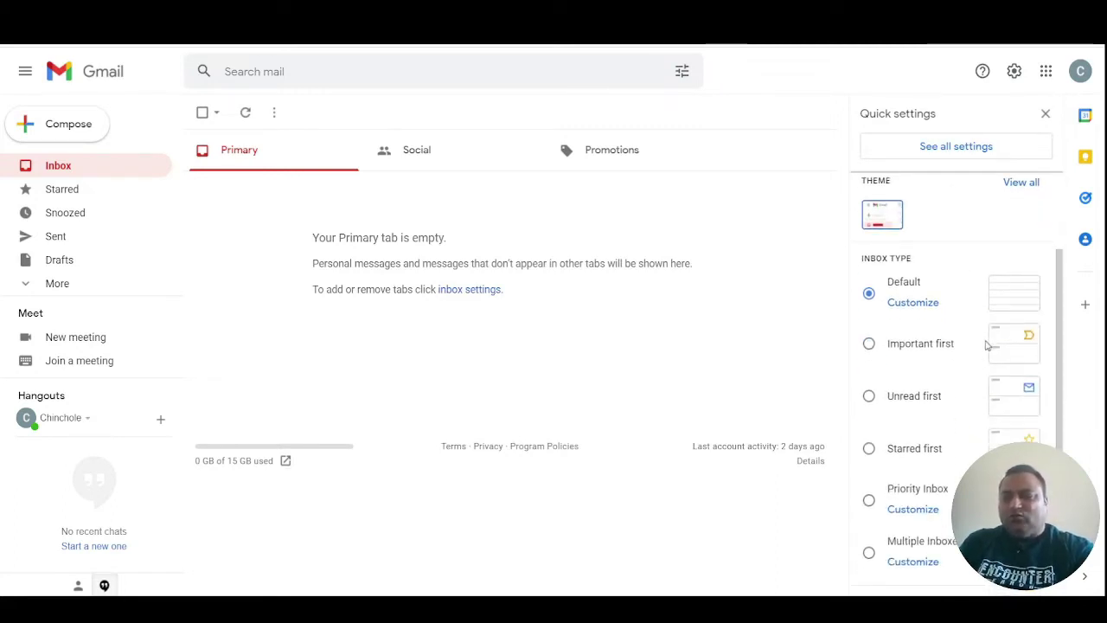
scroll(985, 355, down, 3)
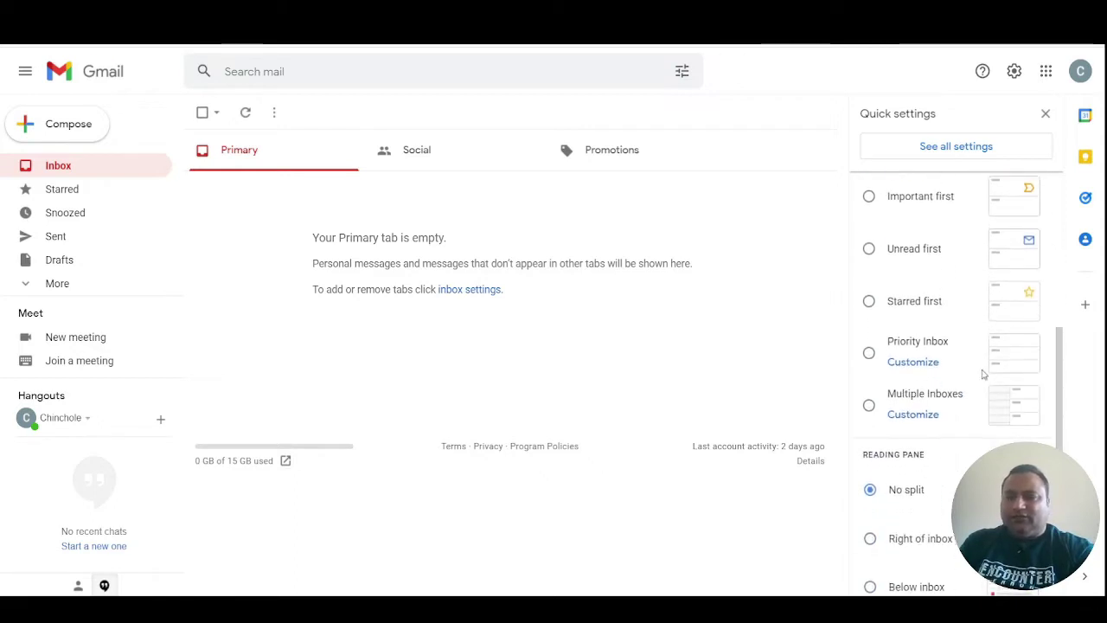
scroll(982, 373, up, 6)
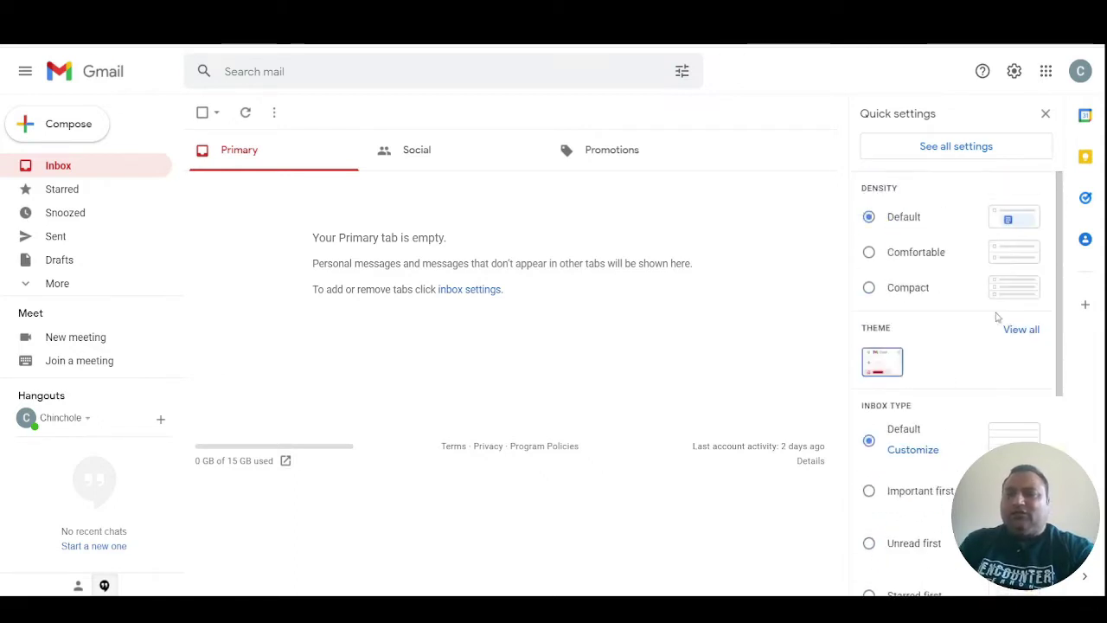
- Open the full Settings page and scroll the General tab to the empty Signature section
click(947, 154)
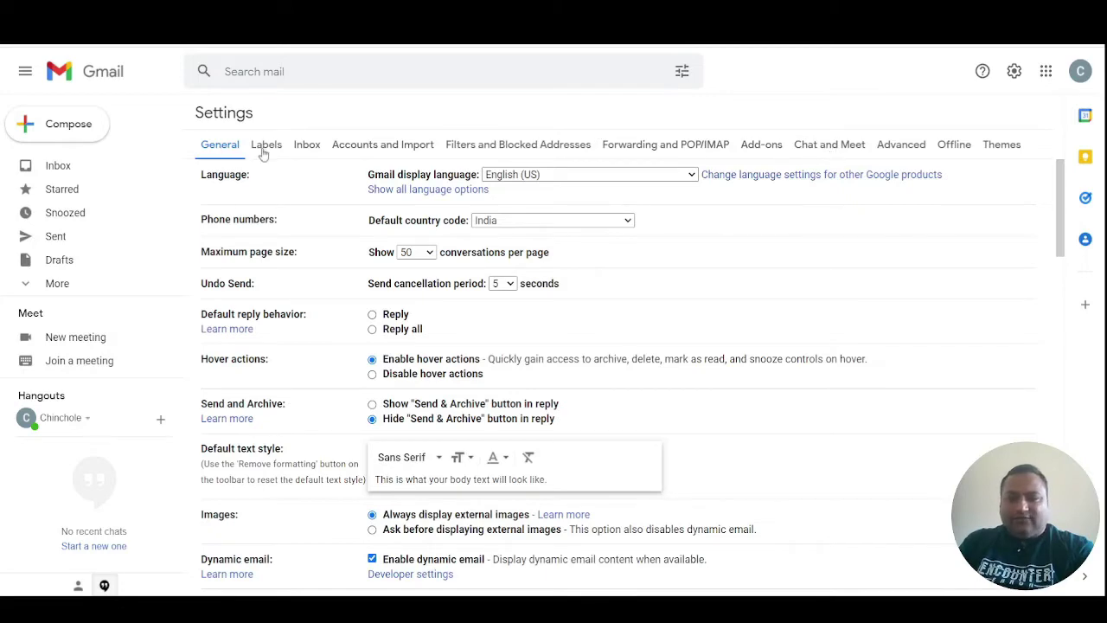
scroll(274, 294, down, 2)
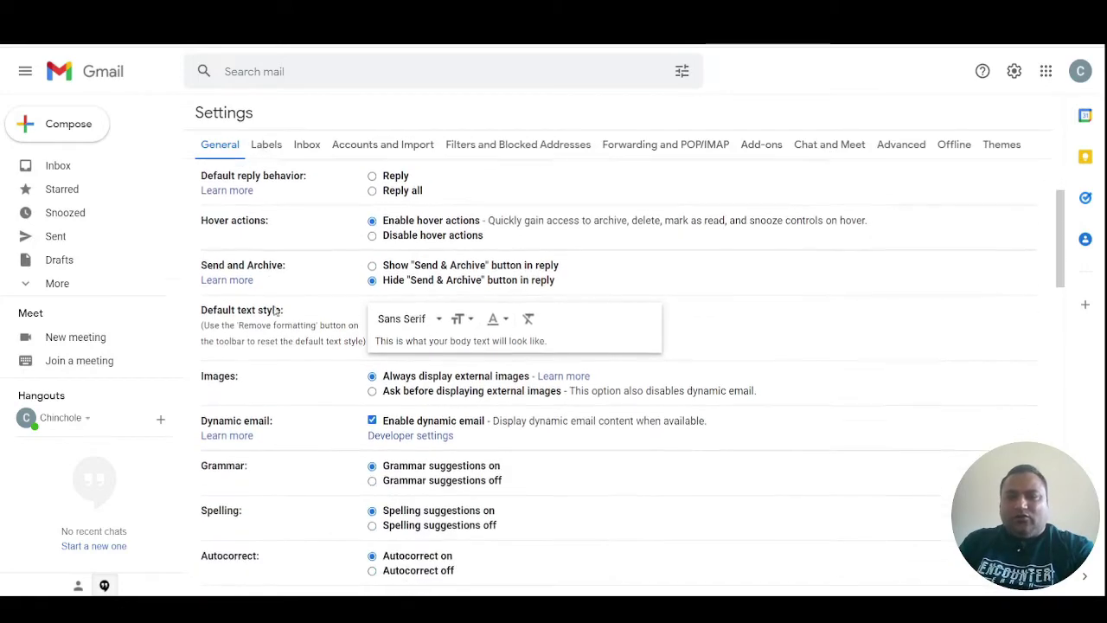
scroll(273, 337, down, 6)
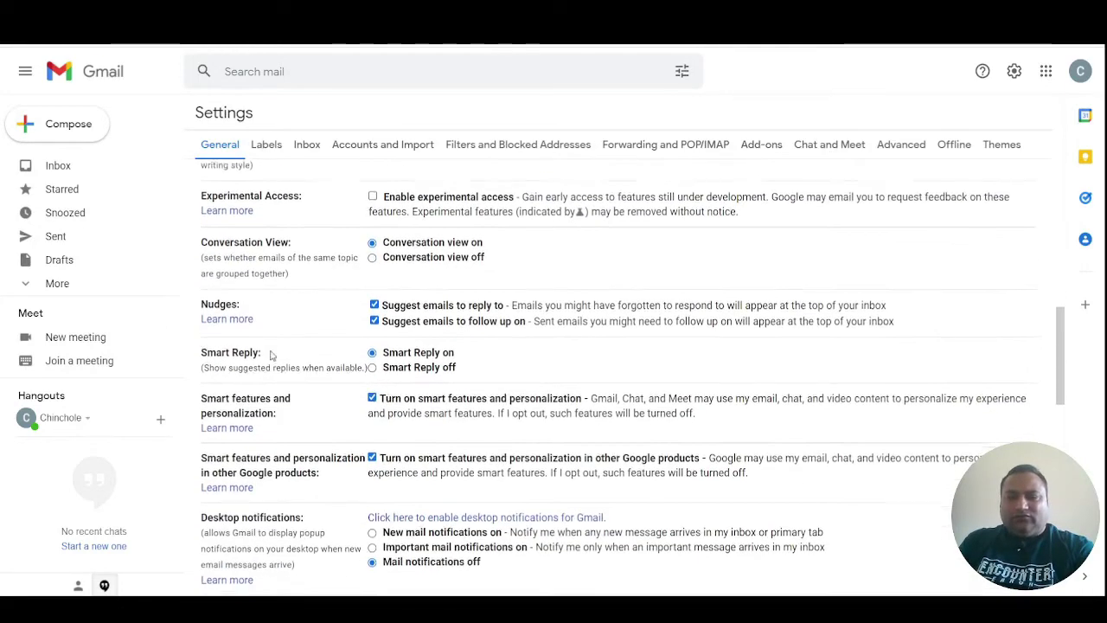
scroll(279, 395, down, 12)
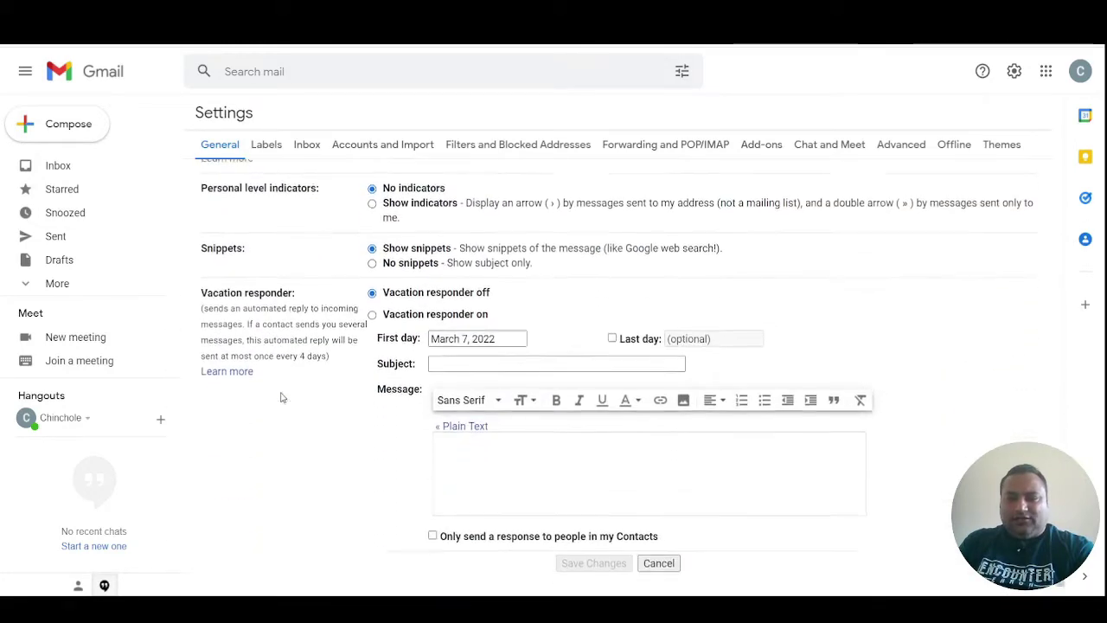
scroll(281, 397, down, 1)
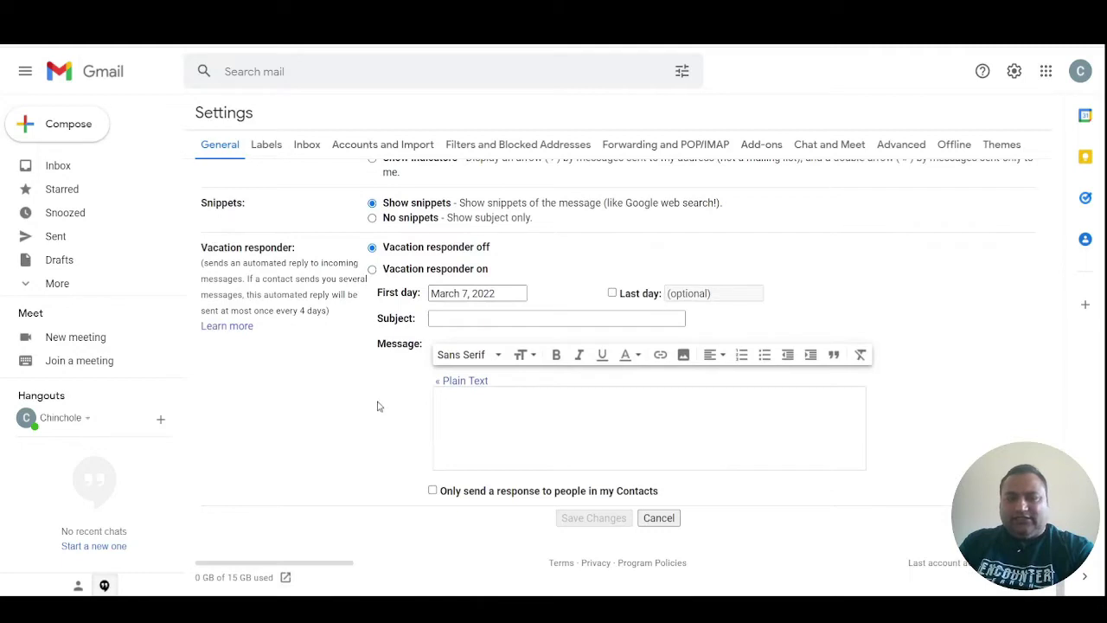
scroll(463, 356, up, 2)
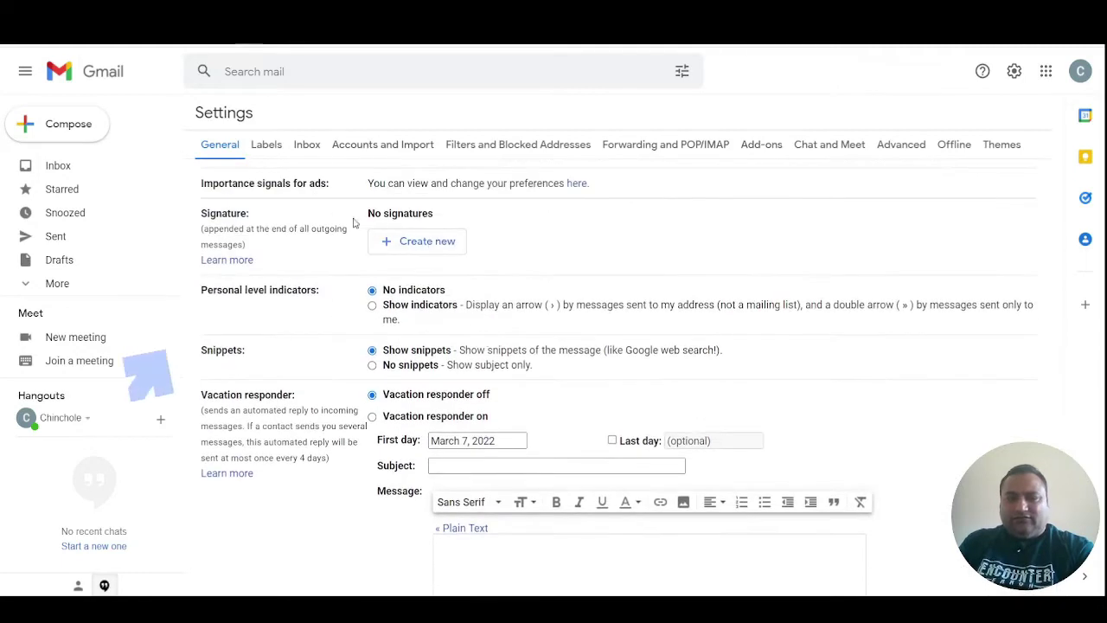
drag(203, 212, 514, 222)
click(506, 225)
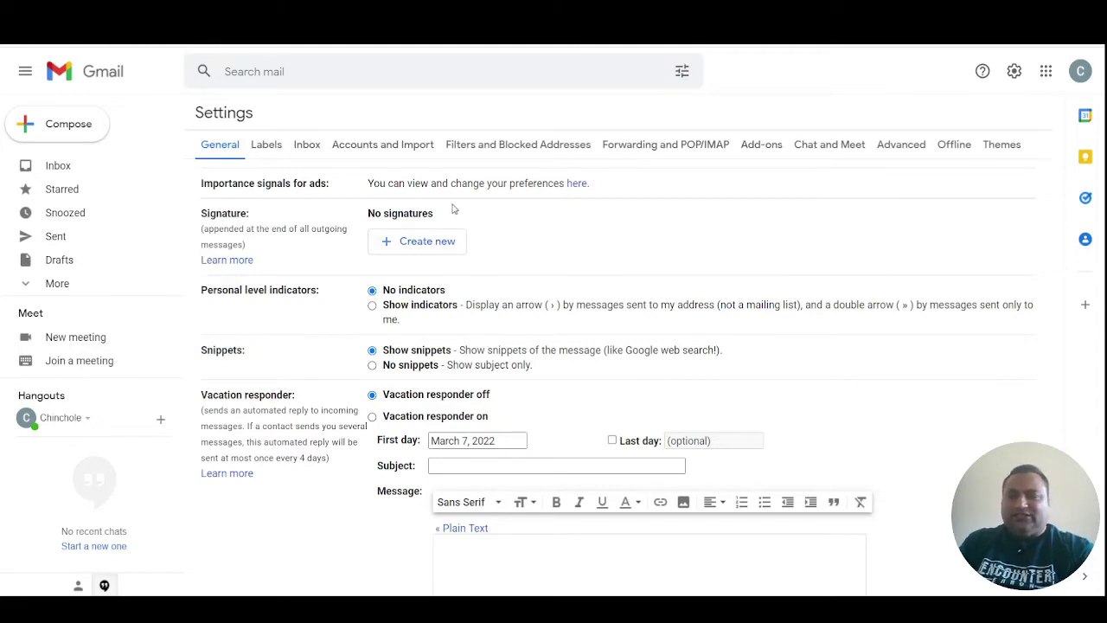
- Add a new signature named 'Regular Signature', leaving its content empty
click(413, 250)
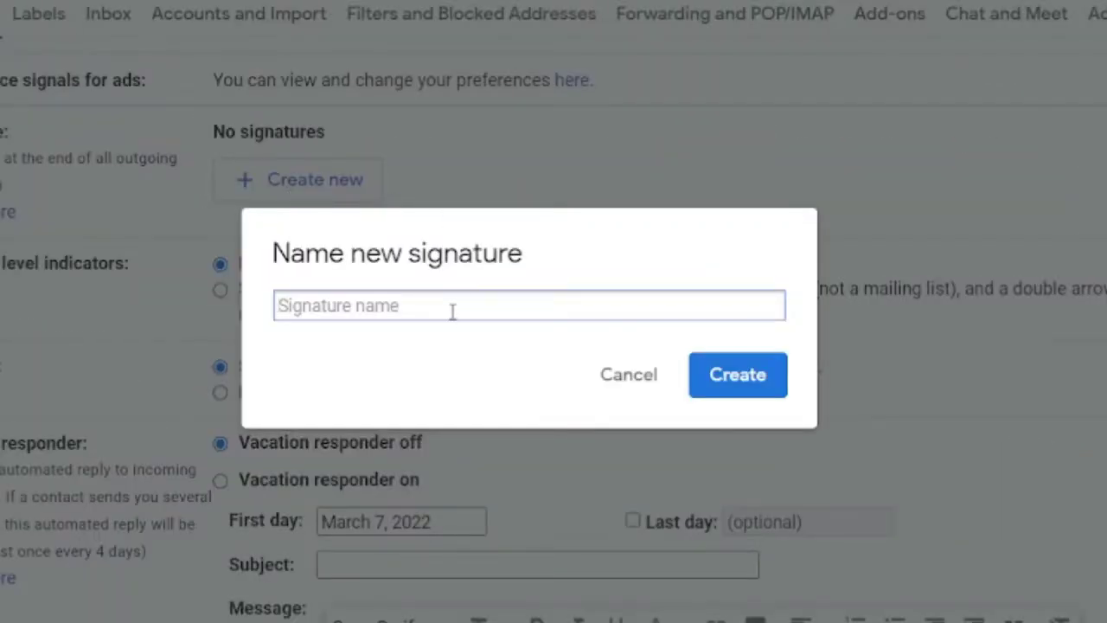
text(Reg)
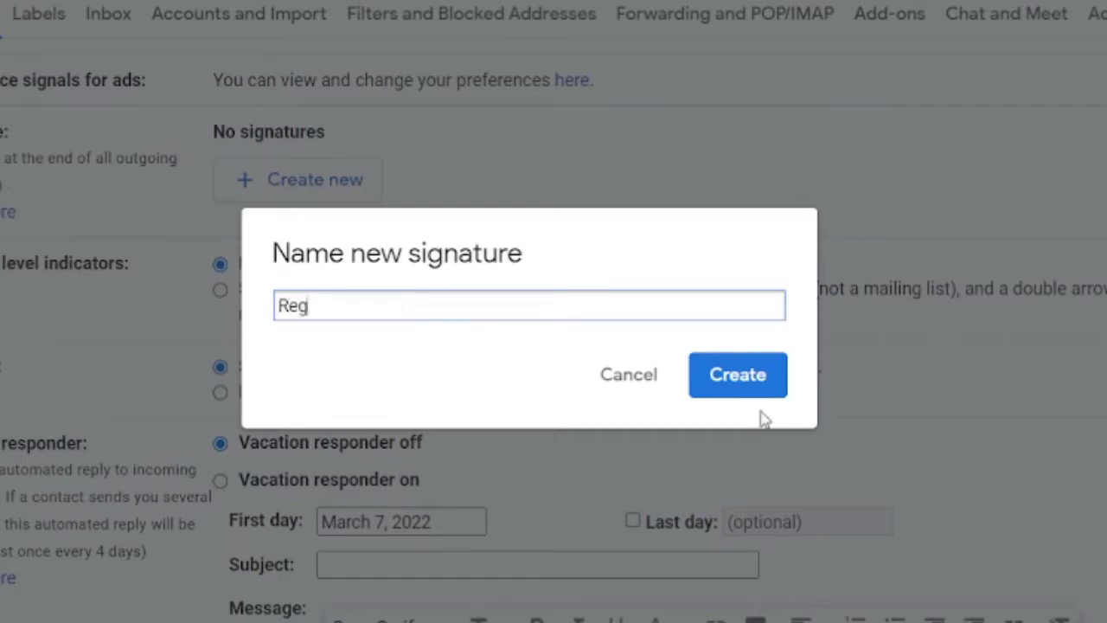
text(ular Signature)
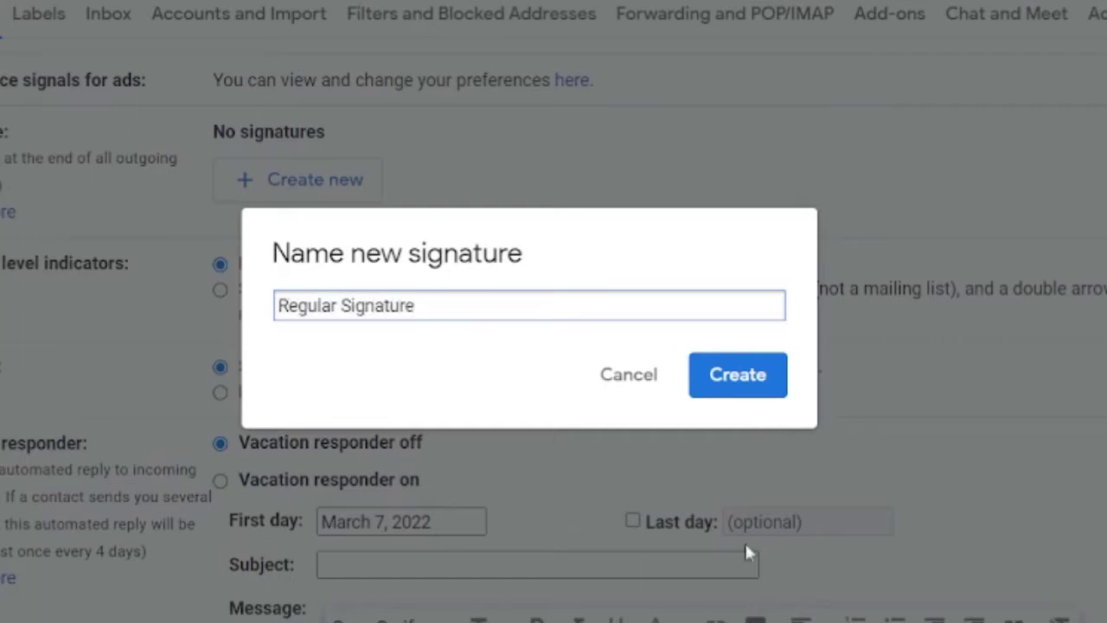
click(735, 378)
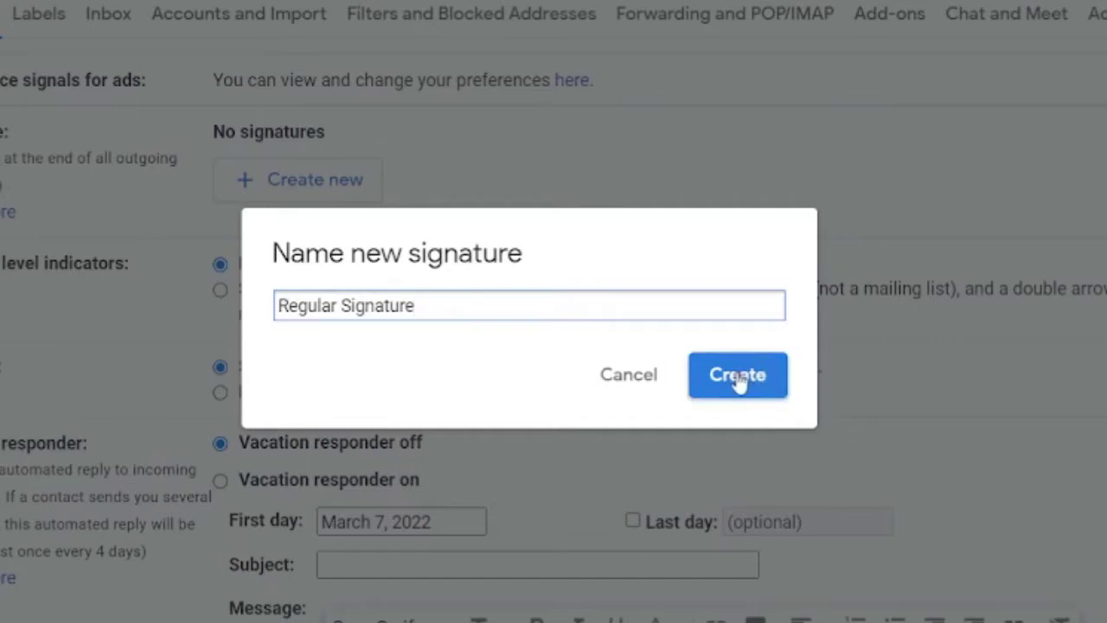
click(736, 381)
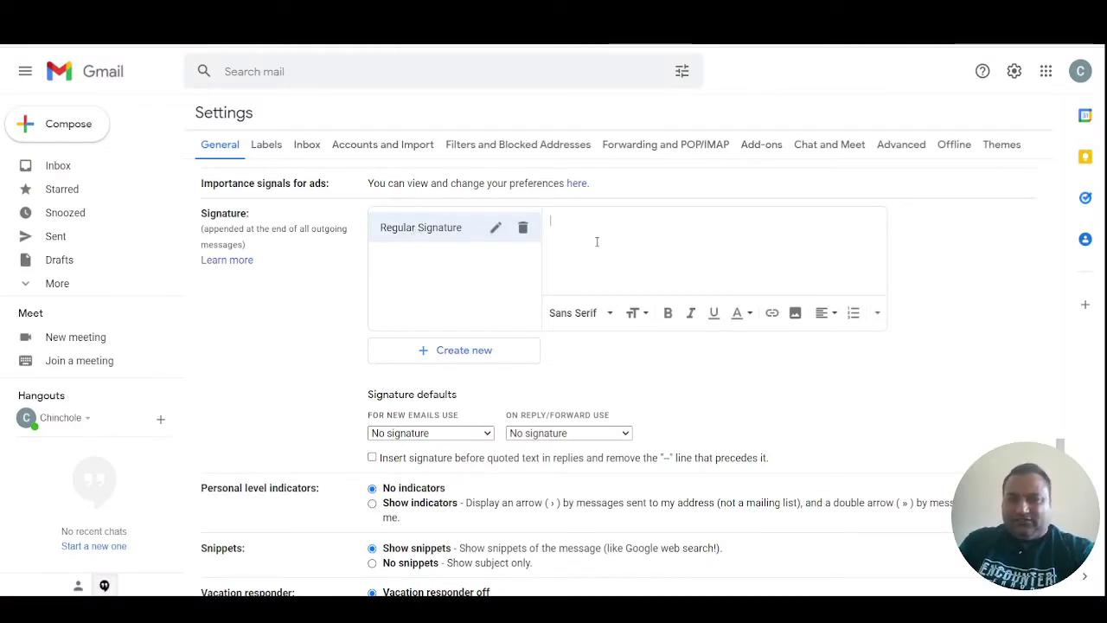
scroll(666, 290, up, 1)
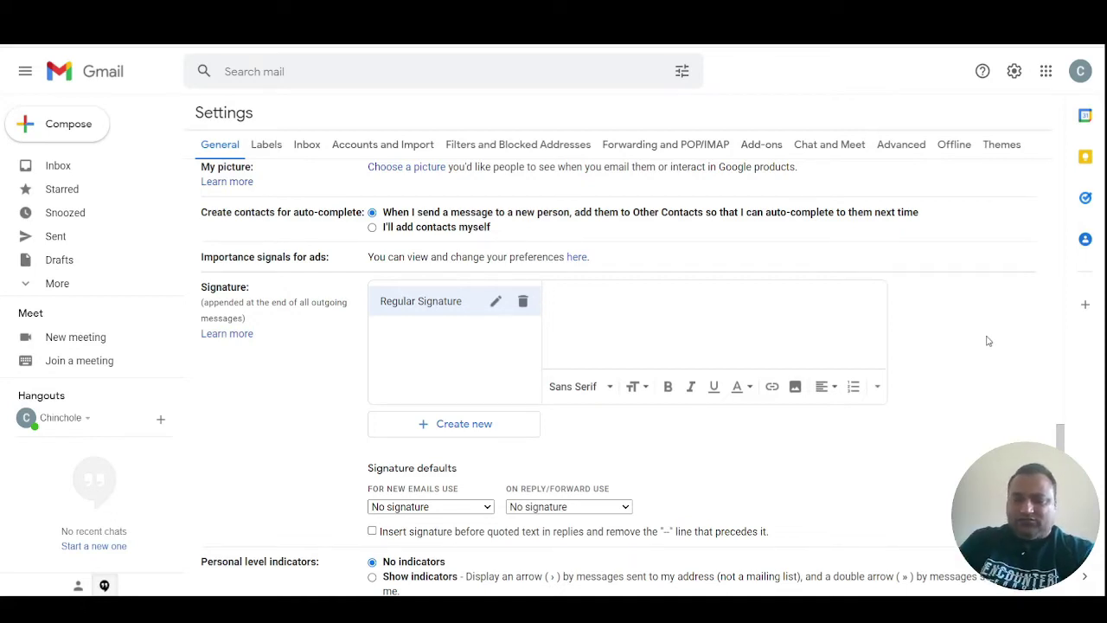
- Write 'Regards,' and the sender's name on two lines, set in Trebuchet MS
text(Regards)
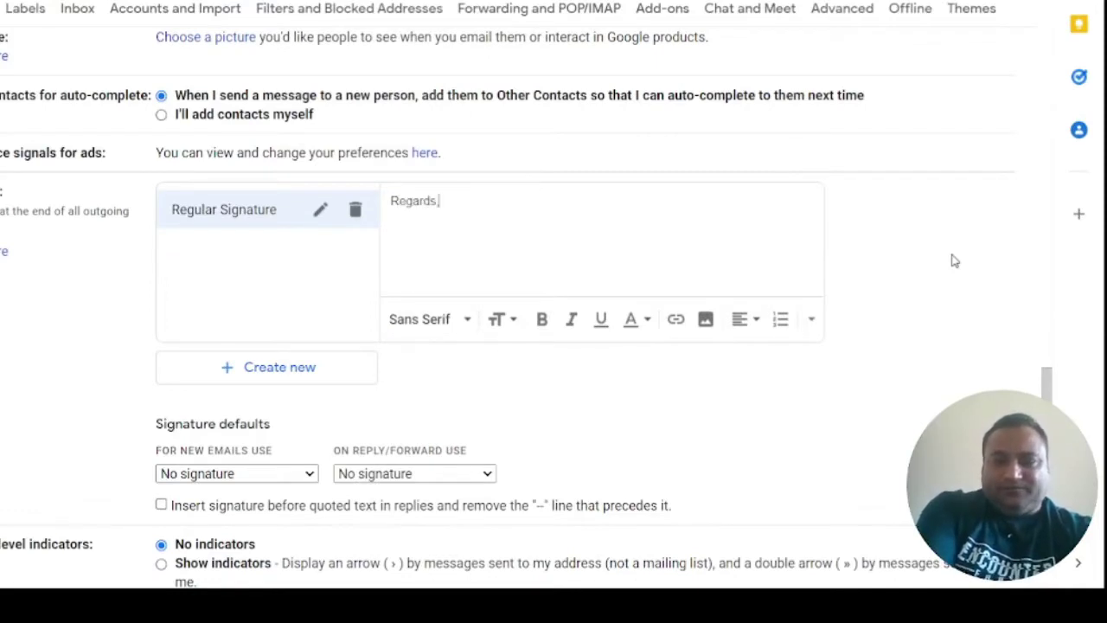
text(,)
key(Return)
text(Yogesh Chinchole)
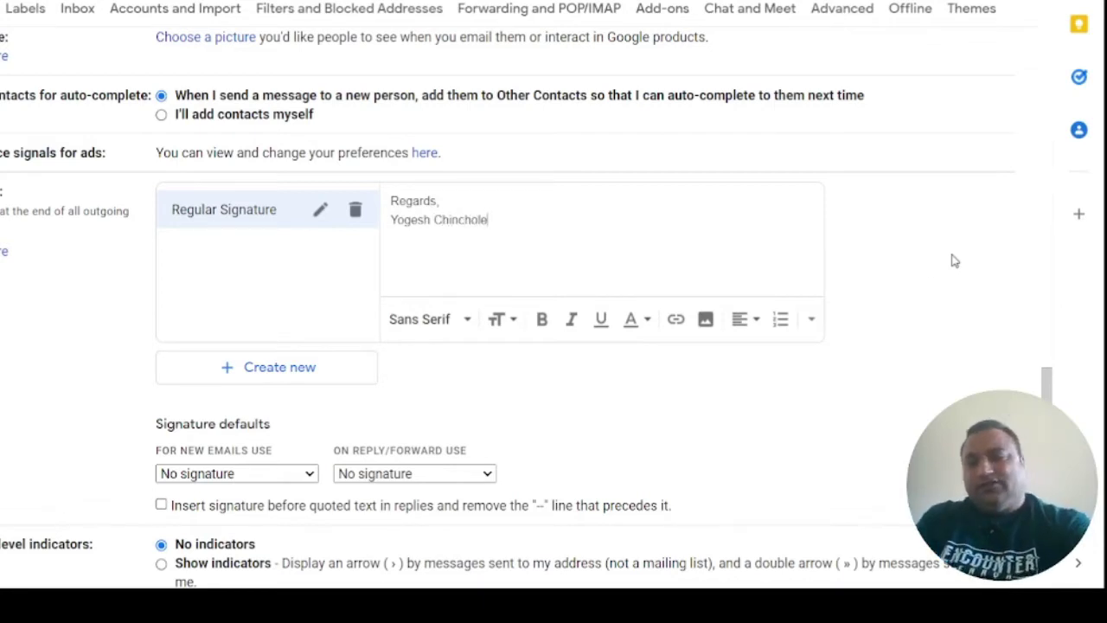
triple_click(425, 200)
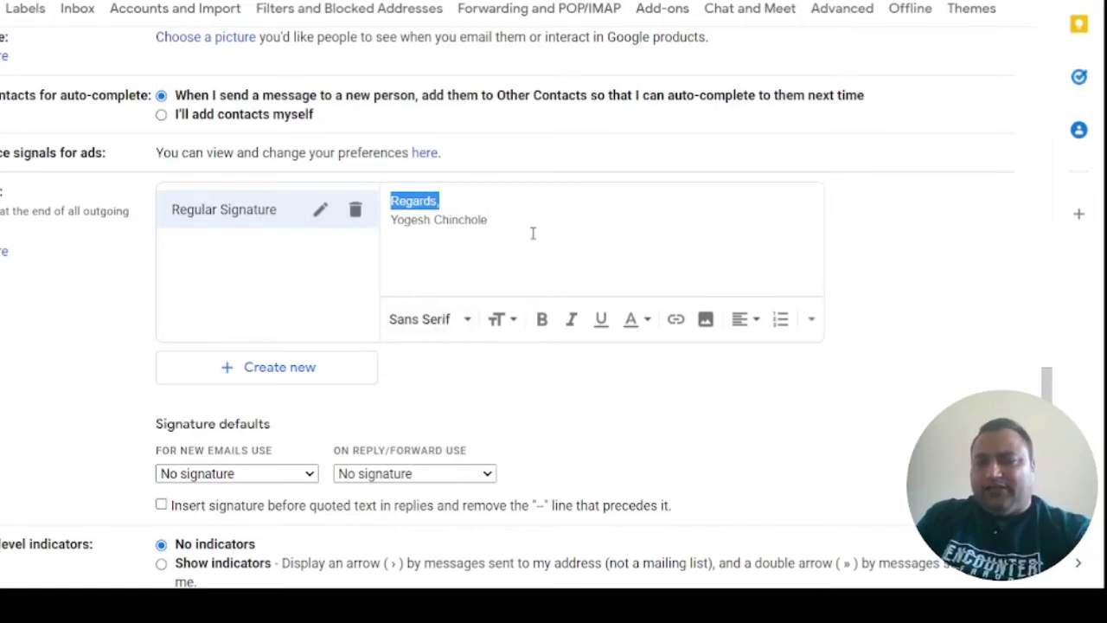
mouse_move(539, 228)
mouse_down()
mouse_move(553, 232)
mouse_move(374, 176)
mouse_up()
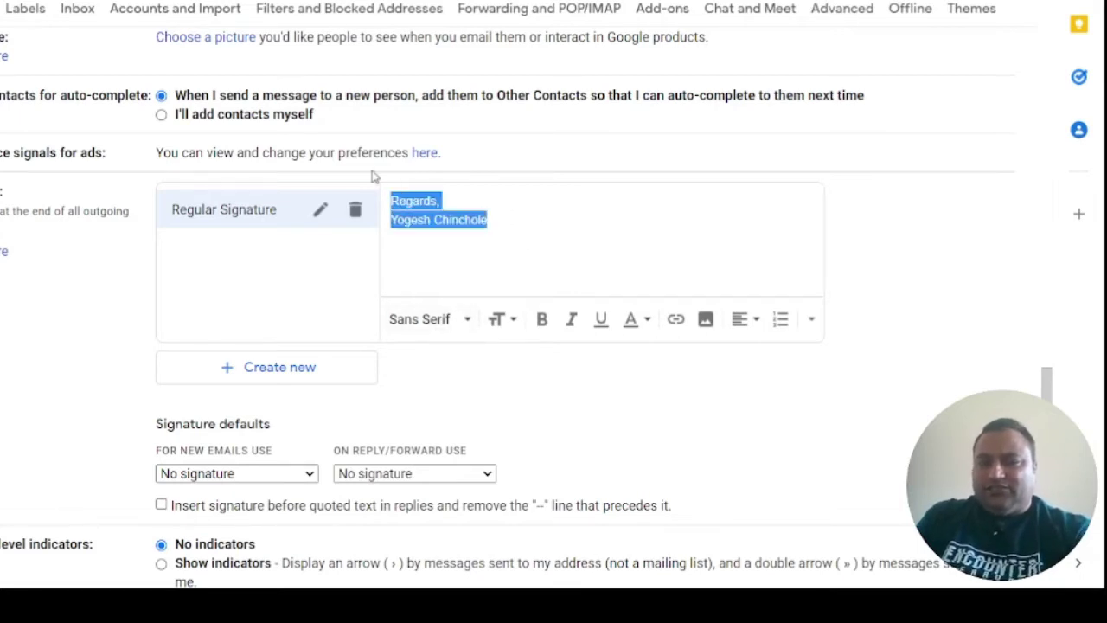
click(459, 327)
click(642, 249)
drag(556, 225, 350, 189)
click(433, 320)
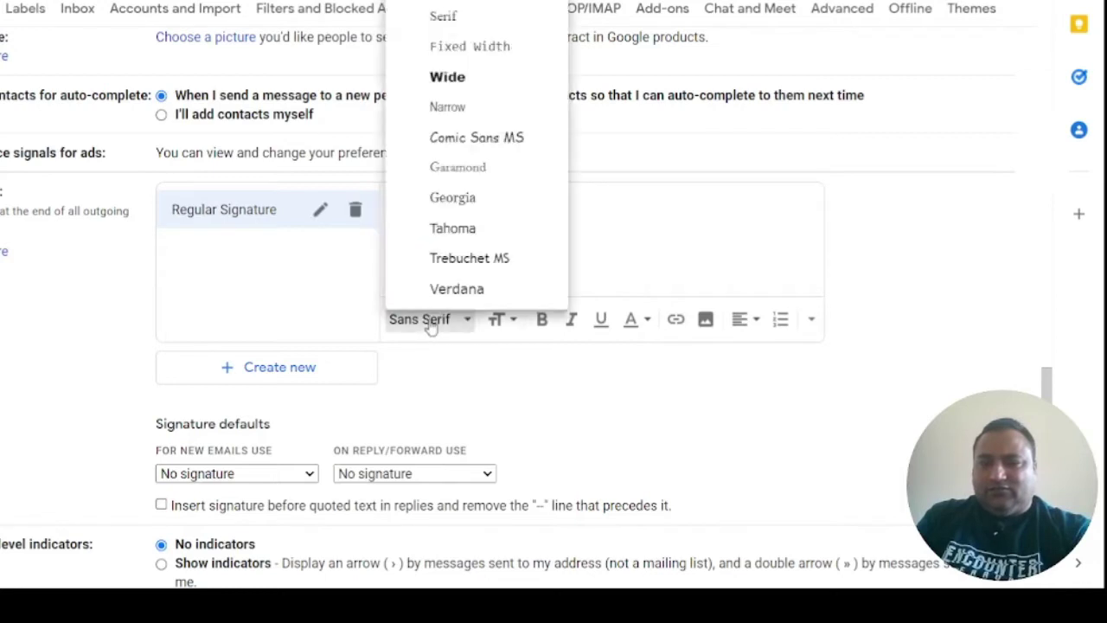
click(492, 265)
click(561, 232)
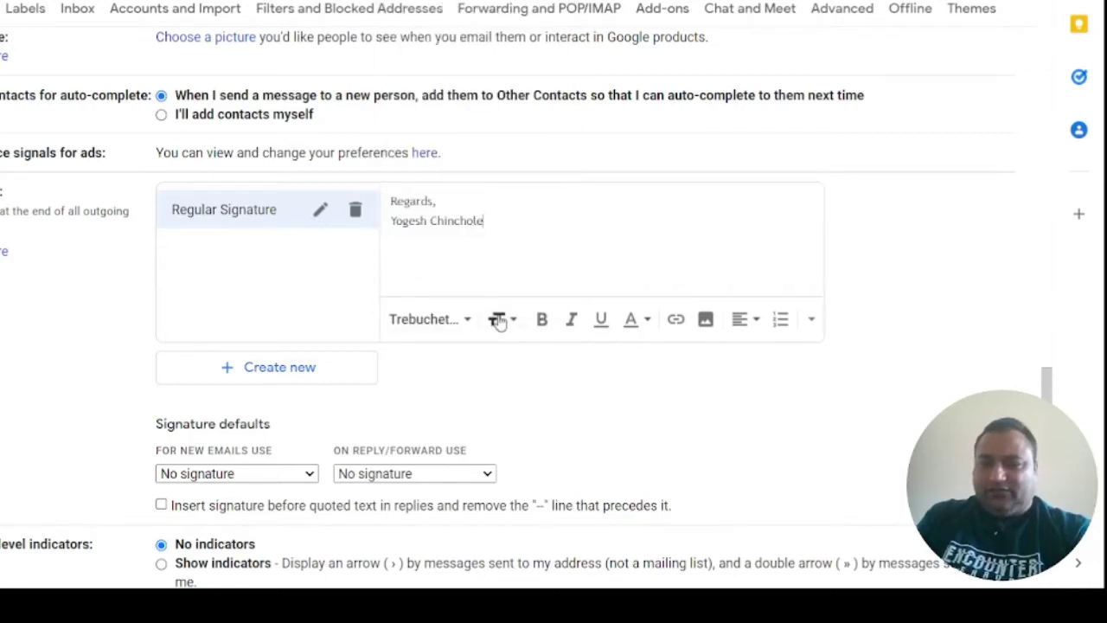
- Make the sender's name line Large size
click(498, 320)
click(479, 245)
mouse_move(479, 245)
mouse_down()
mouse_move(433, 198)
mouse_move(378, 180)
mouse_up()
click(427, 220)
triple_click(428, 220)
click(509, 319)
click(533, 257)
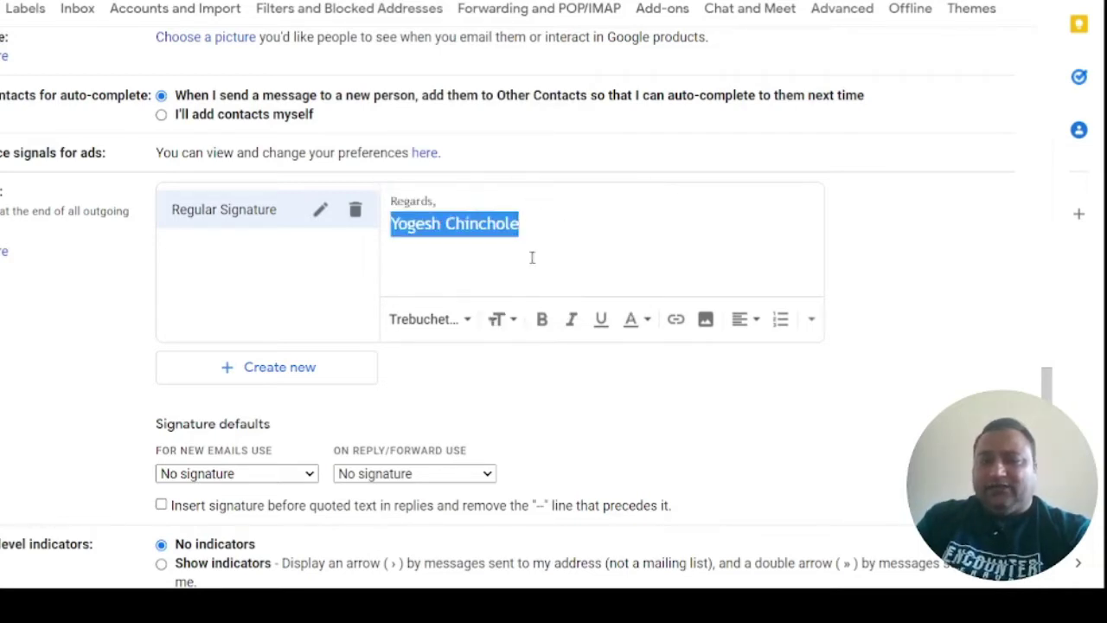
click(570, 220)
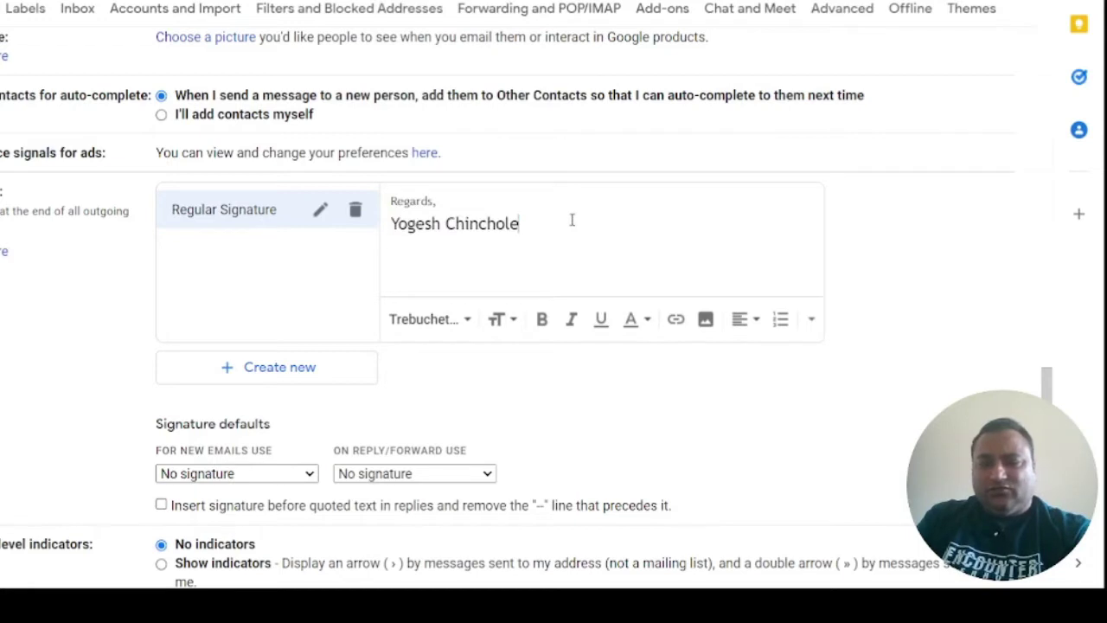
- Format the 'Regards,' line as grey italics
triple_click(408, 201)
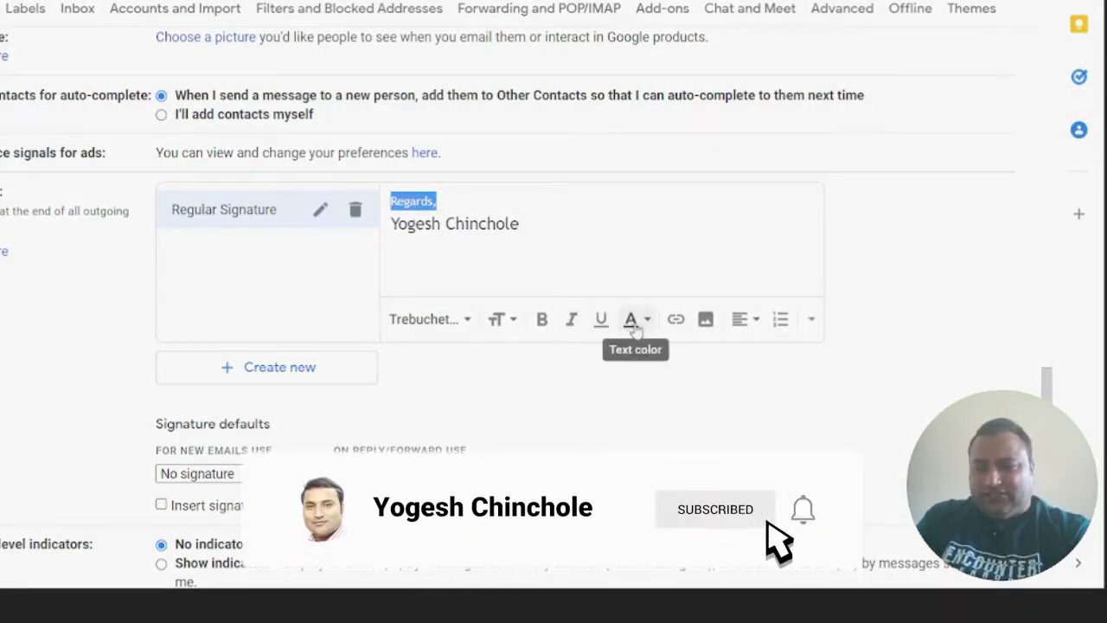
click(573, 329)
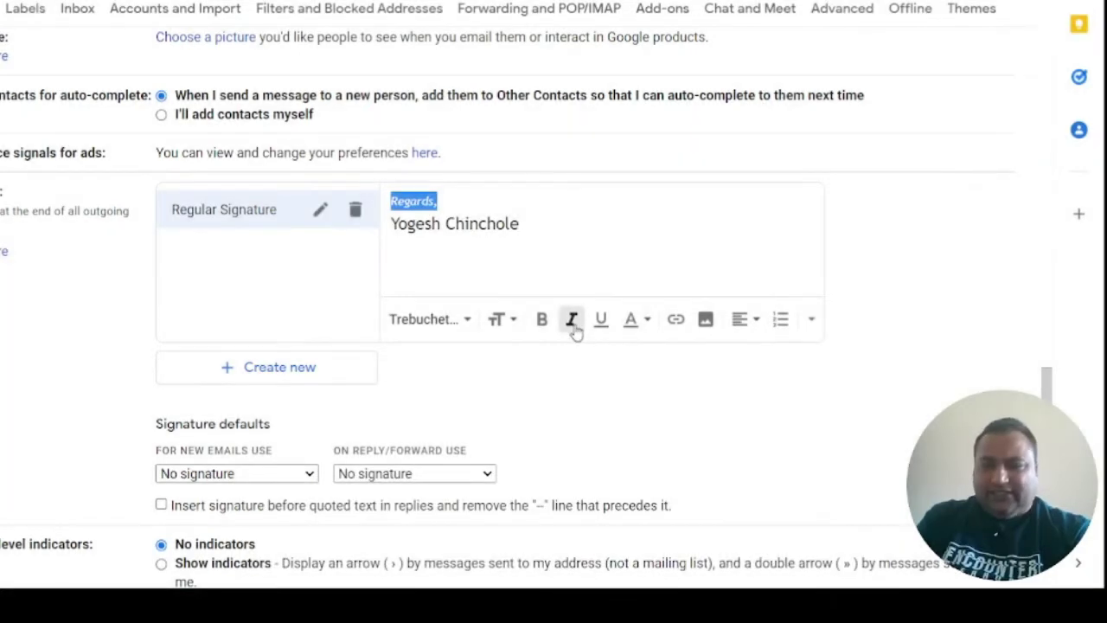
click(630, 324)
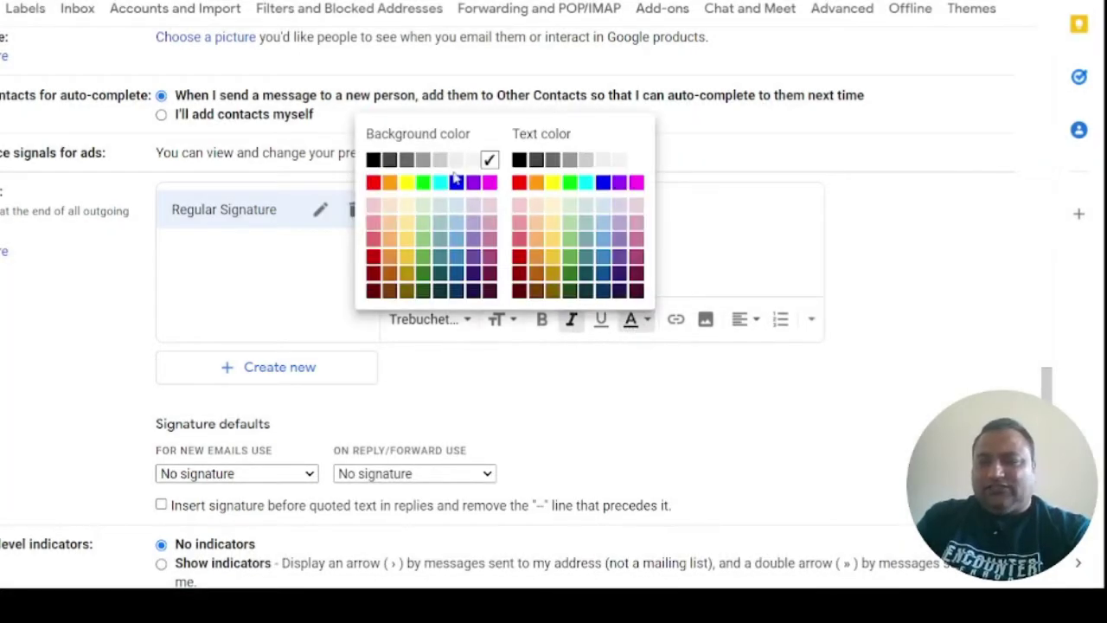
click(570, 163)
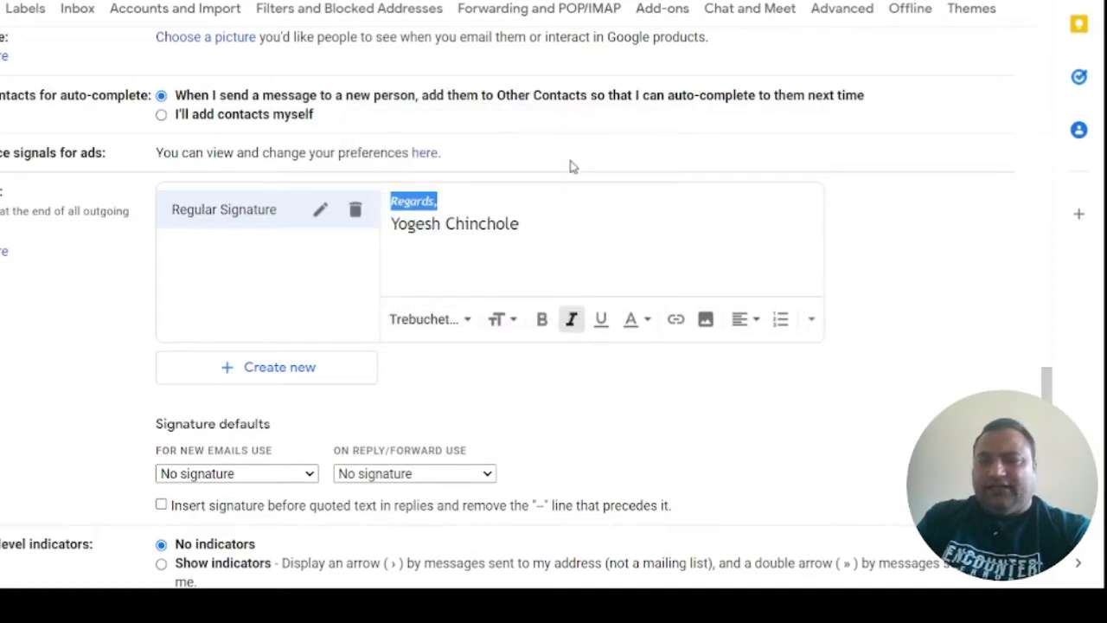
click(571, 247)
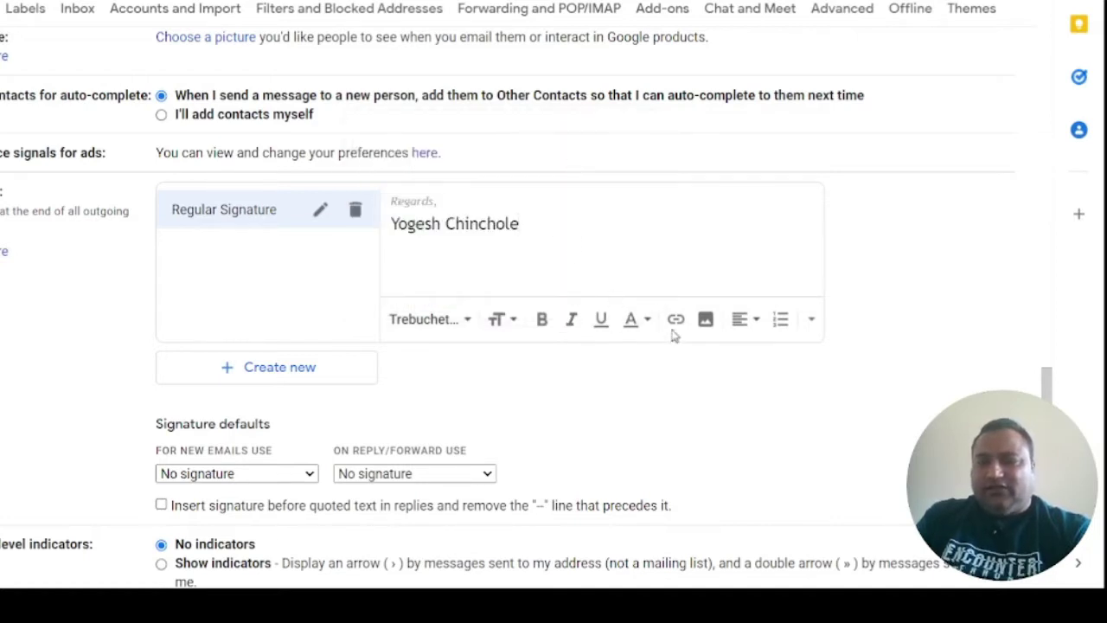
- Add a Normal-size 'Visit My Site' line below the name and select its text
key(Return)
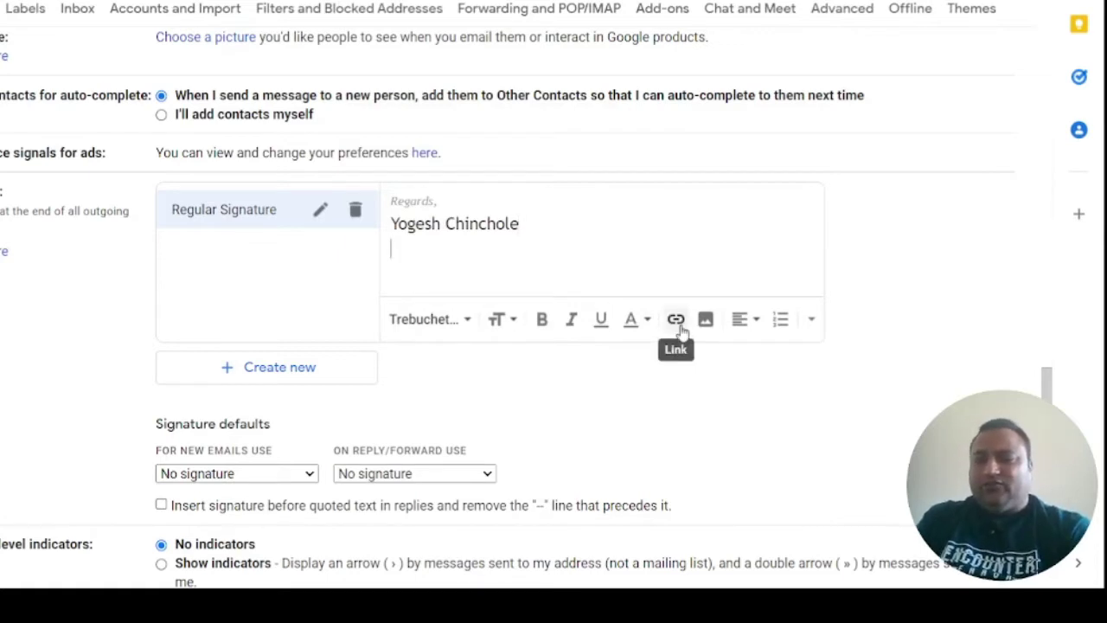
triple_click(456, 224)
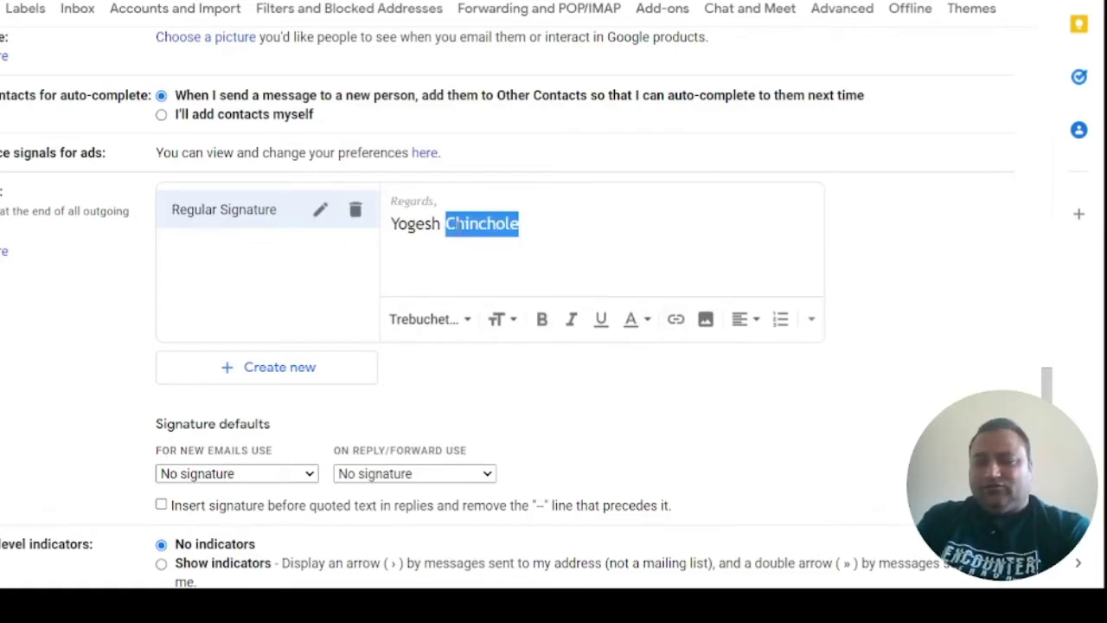
click(564, 234)
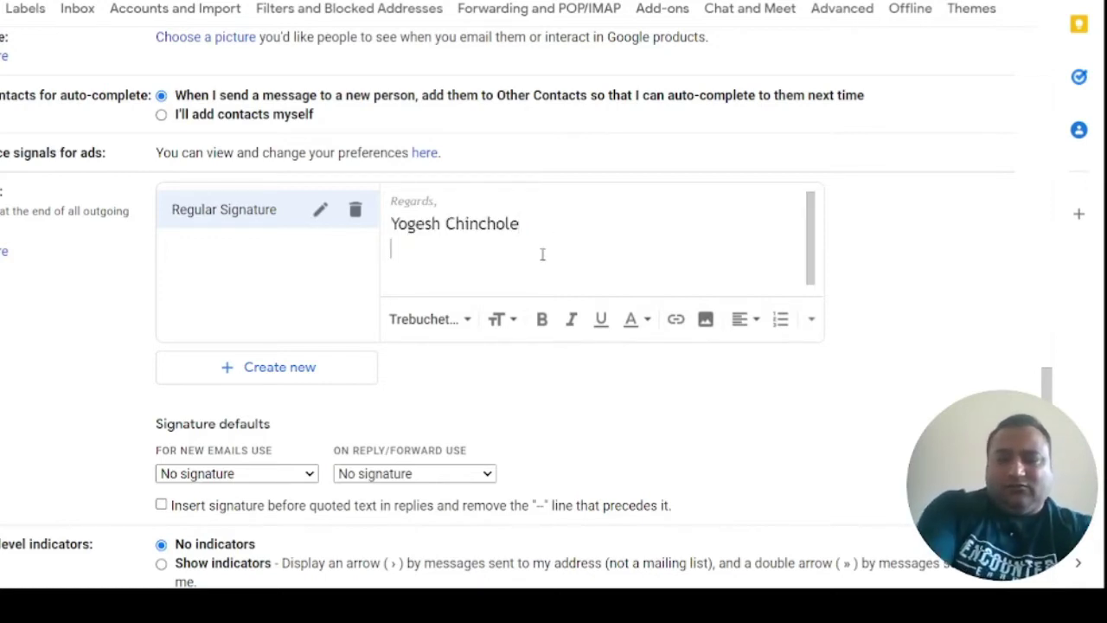
text(Visit Muy Site:)
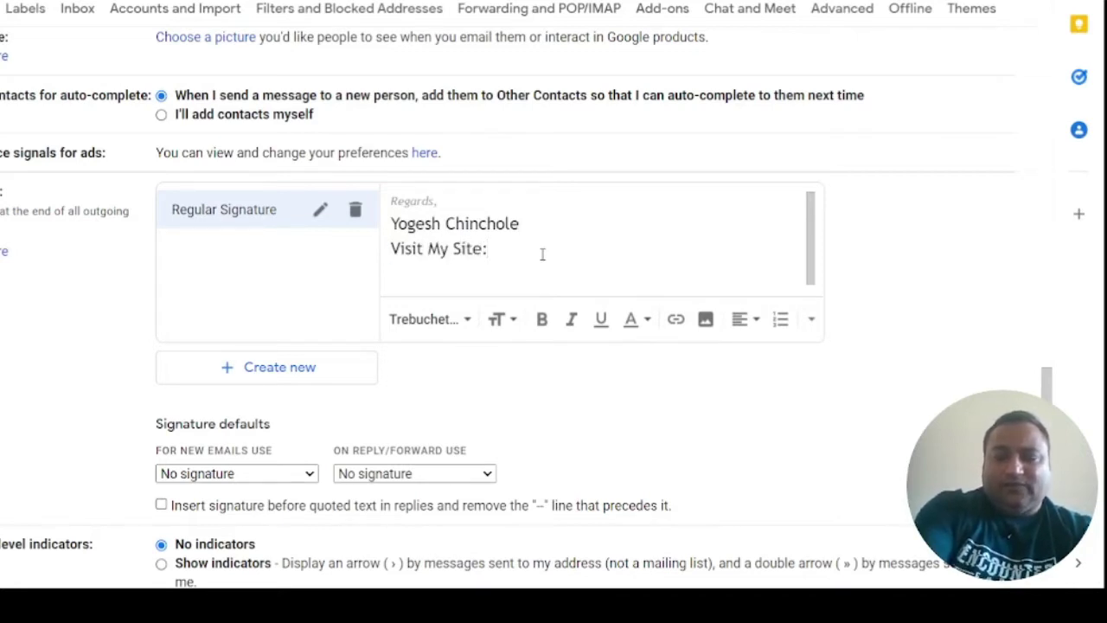
key(shift+Home)
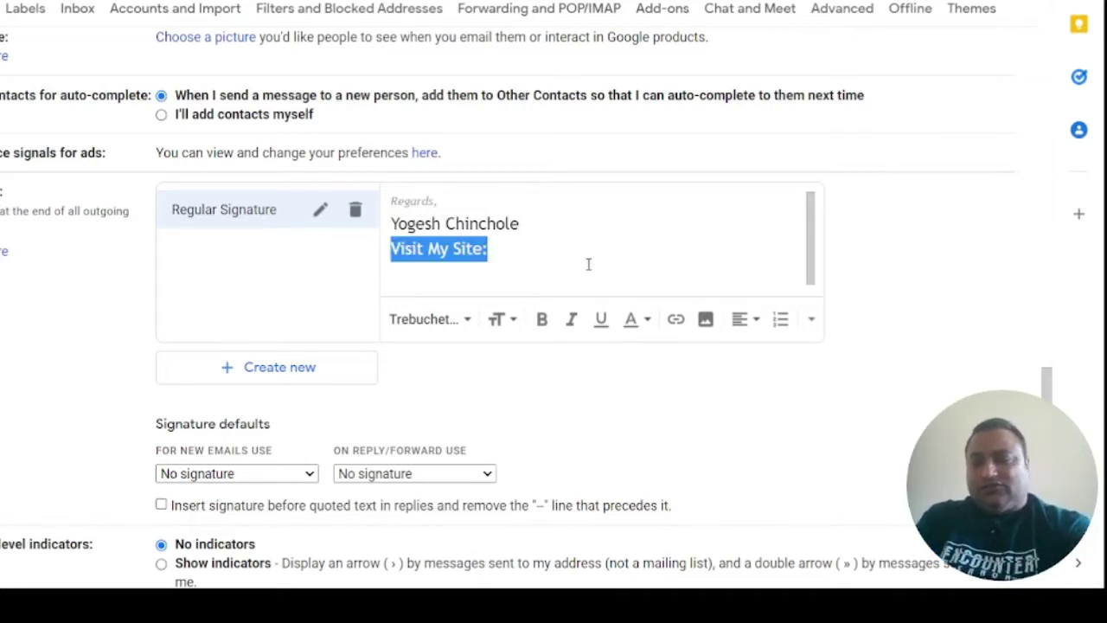
click(504, 320)
click(531, 237)
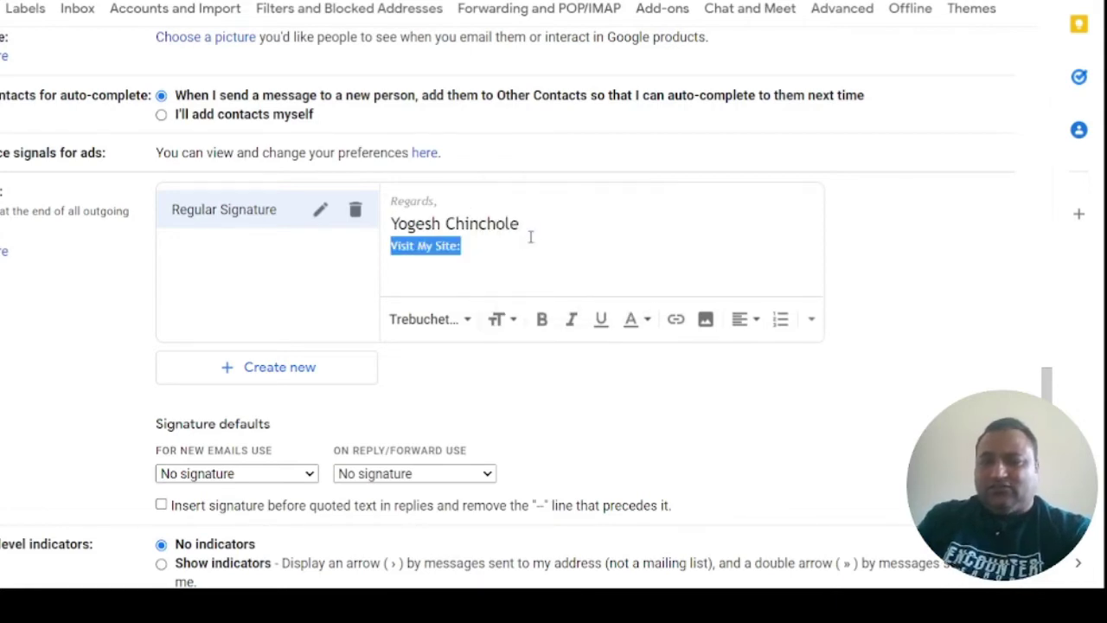
click(476, 255)
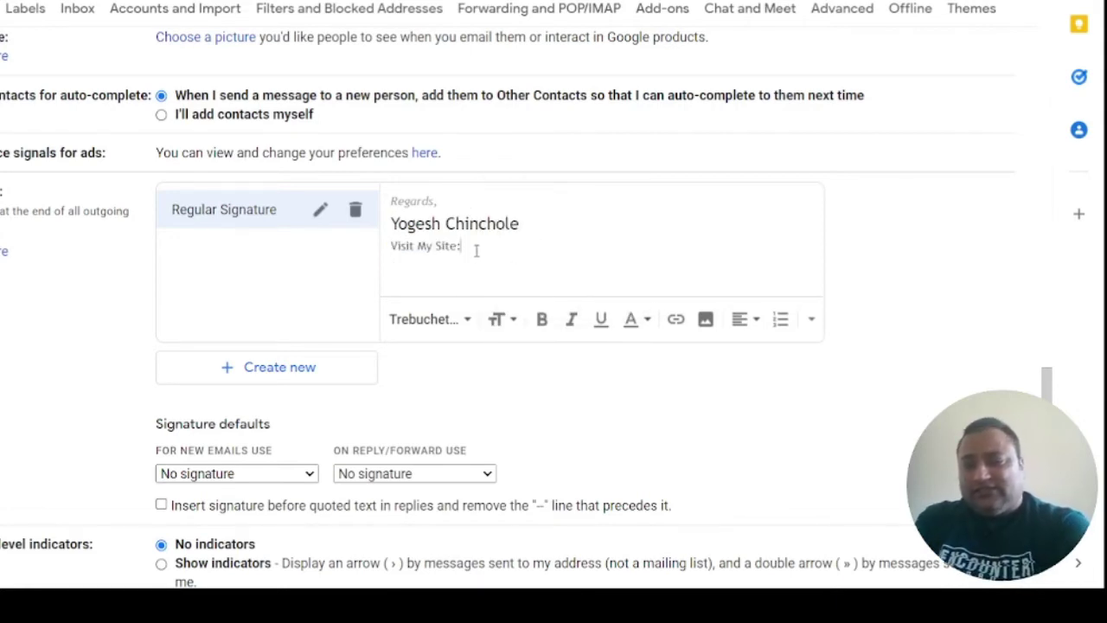
drag(382, 255, 542, 269)
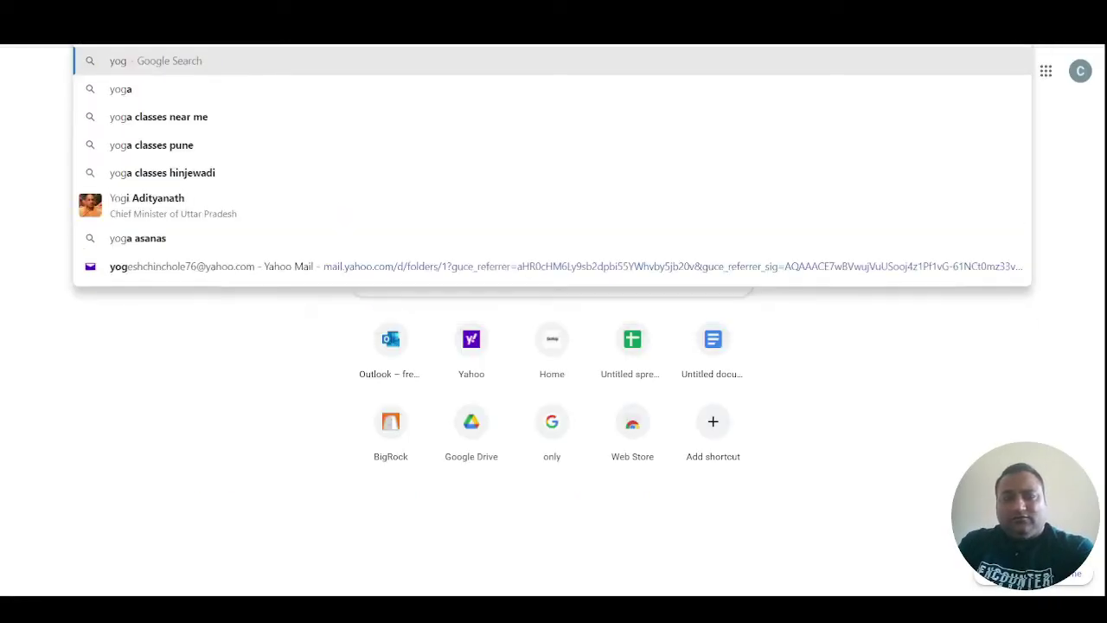
- Look up the personal website's .com address in Chrome, then open the link editor for 'Visit My Site'
text(chinchole/c)
key(BackSpace)
key(BackSpace)
text(.com)
key(Return)
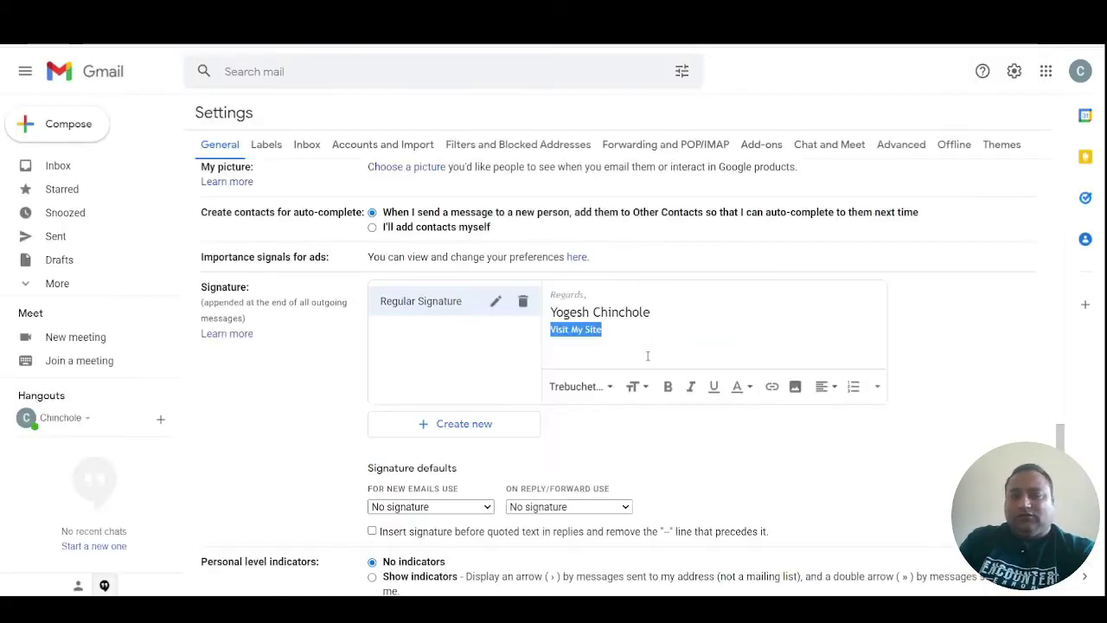
click(771, 386)
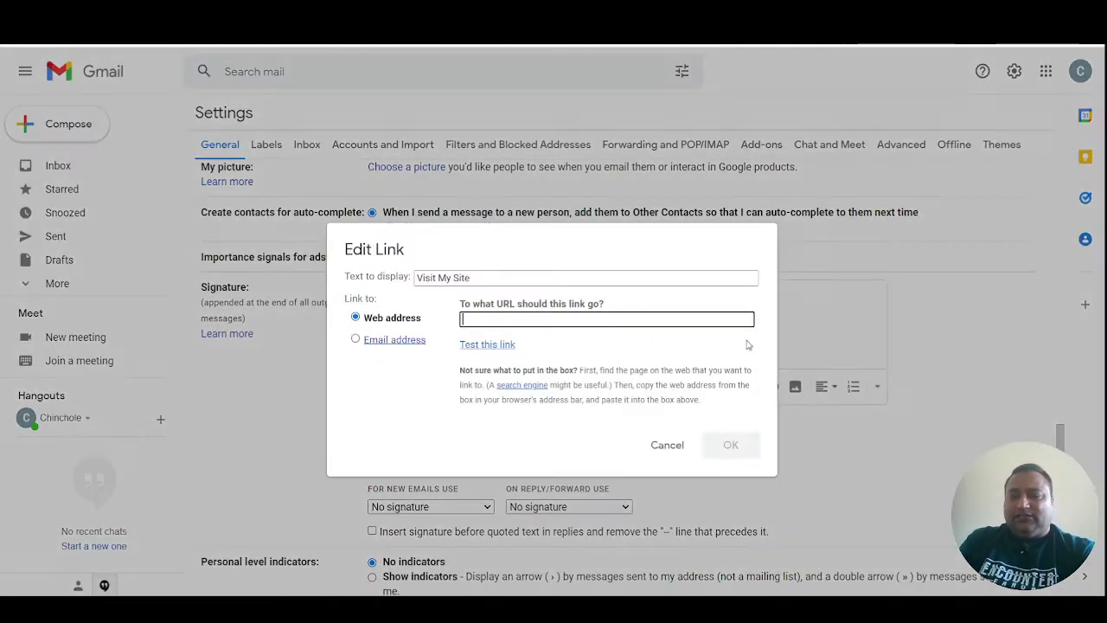
- Link 'Visit My Site' to the personal website and insert the site logo from its web address
text(https://yogeshchinchole.com/)
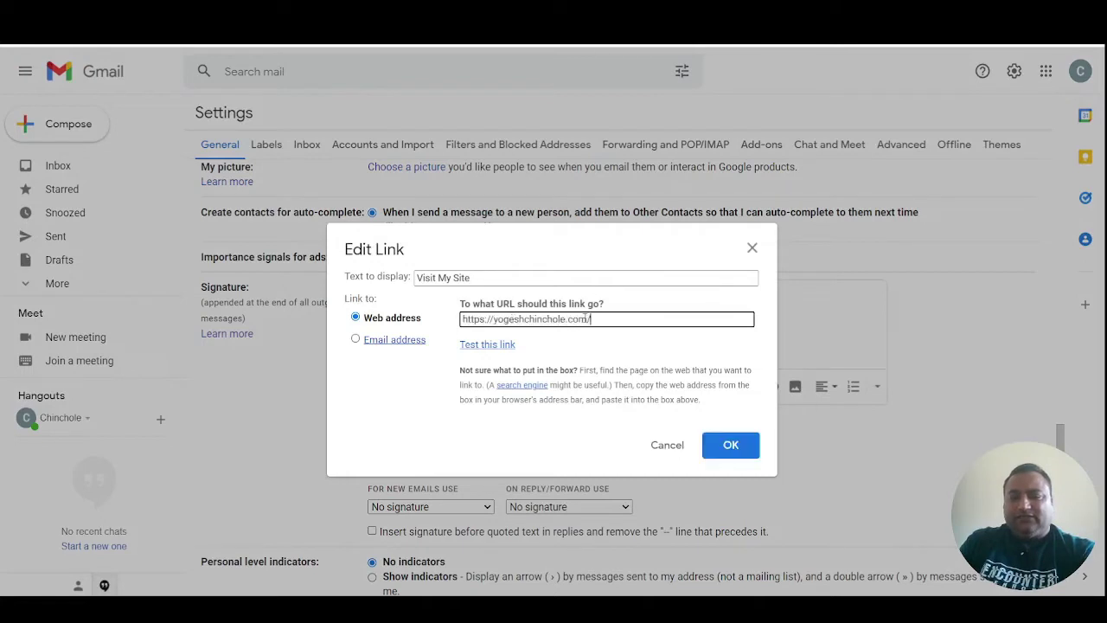
click(729, 445)
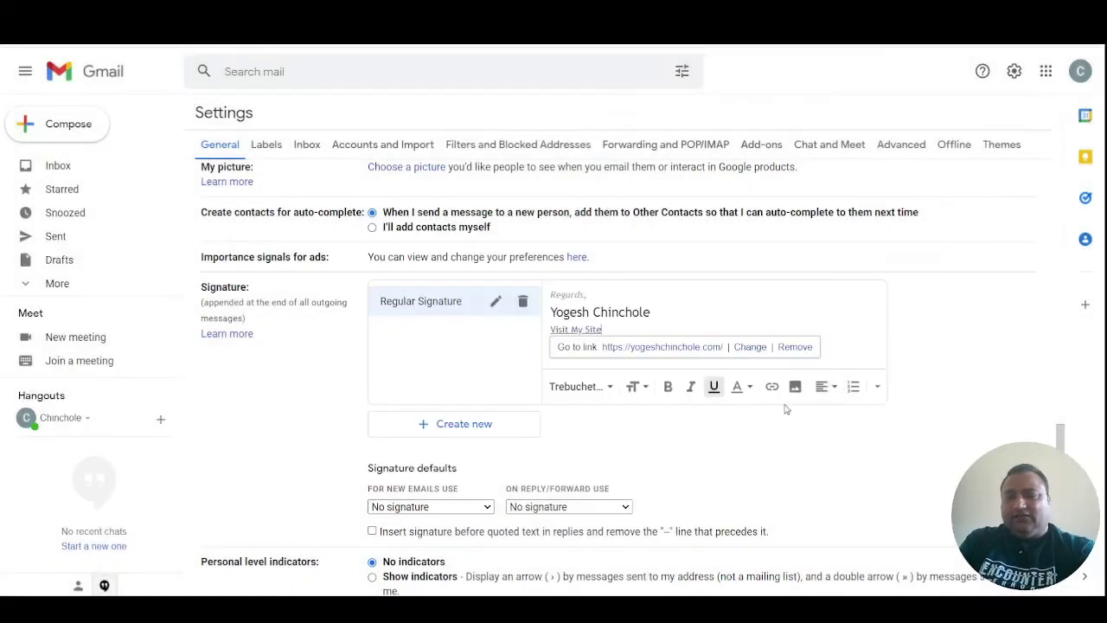
key(Return)
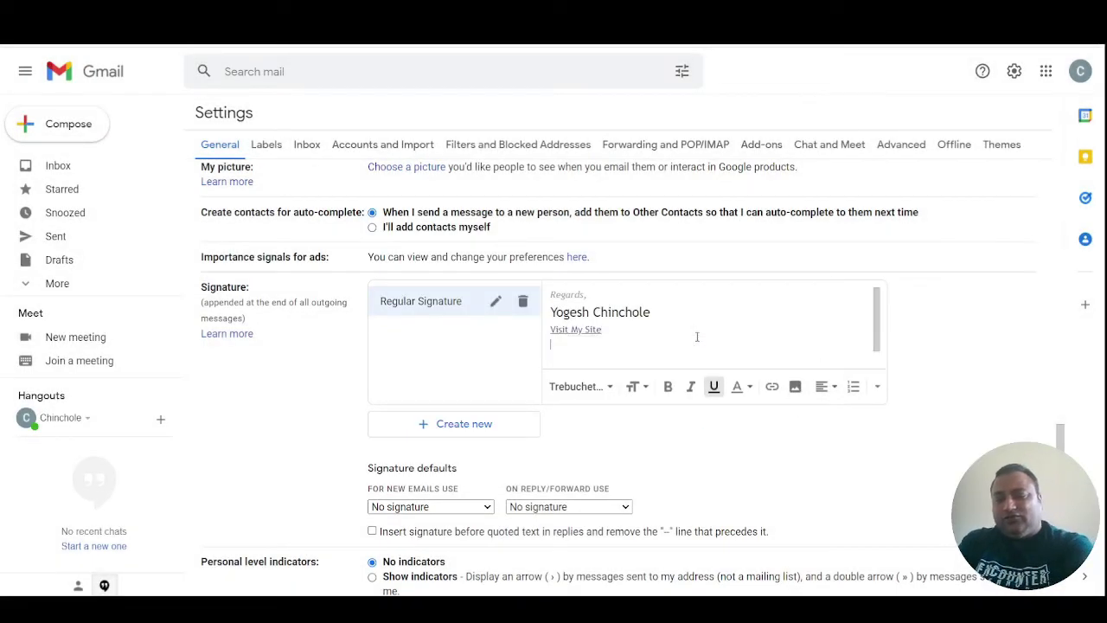
click(795, 388)
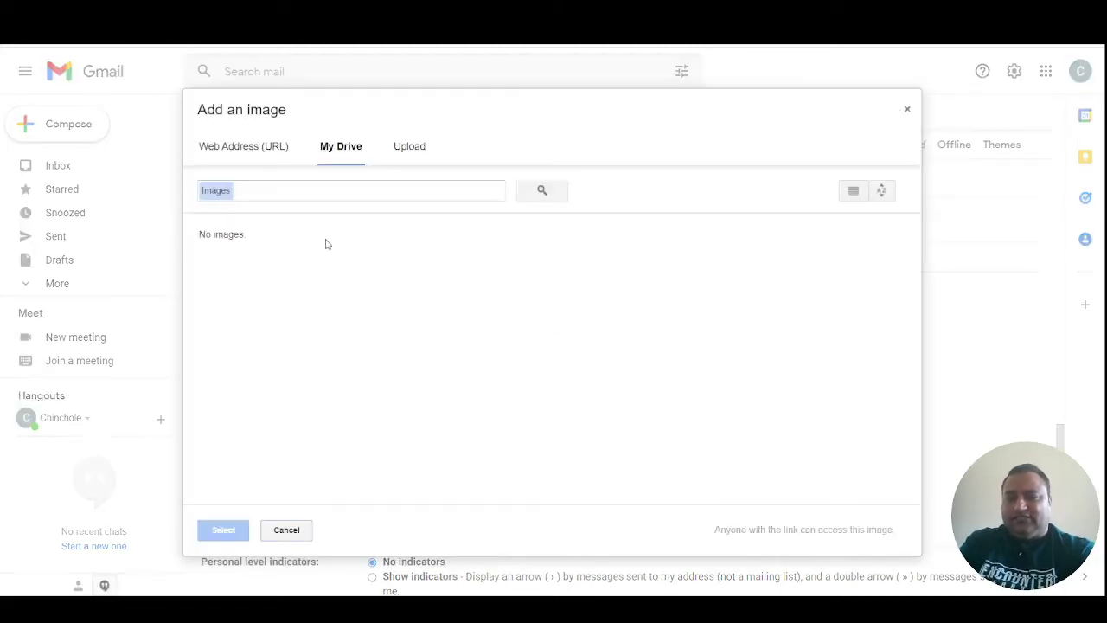
click(271, 148)
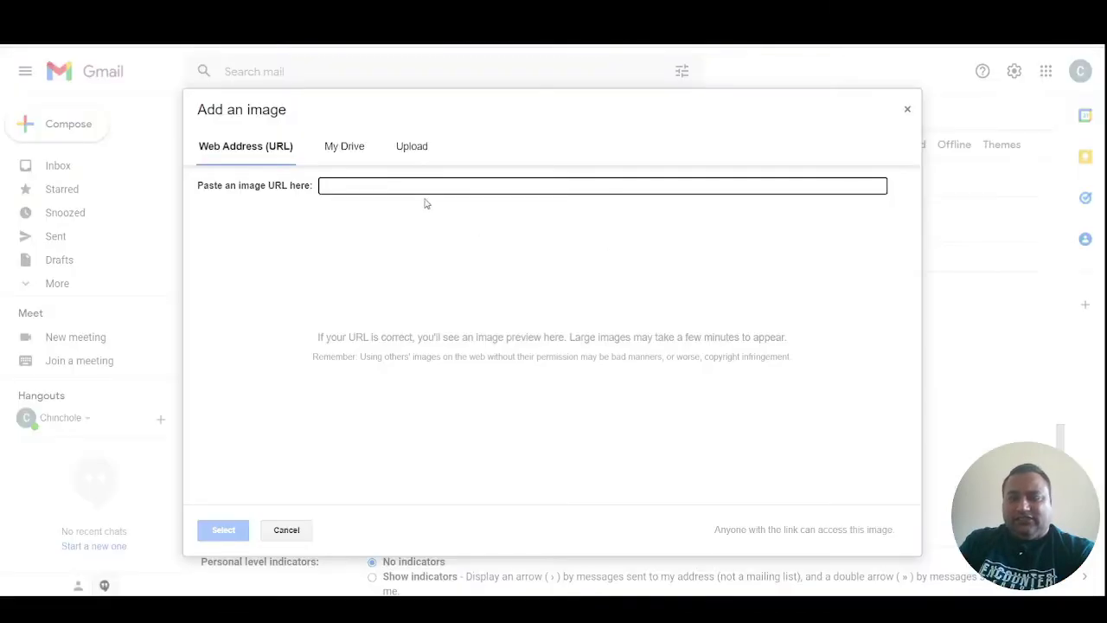
text(https://yogeshchinchole.com/wp-content/uploads/2021/08/Yogesh-Chinchole-Logo-New.png)
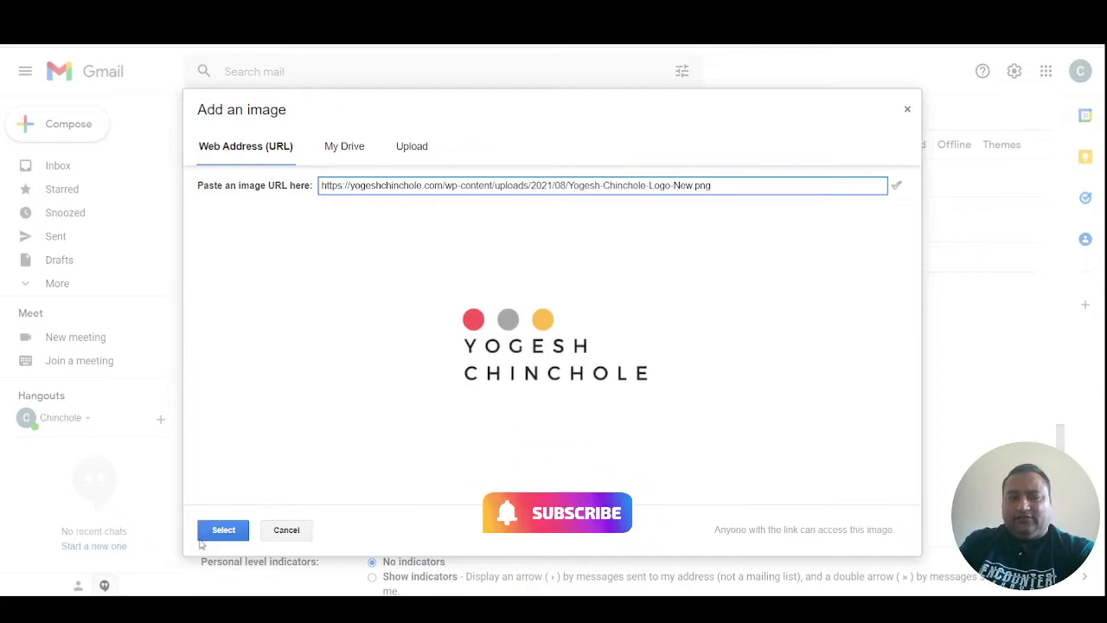
click(226, 534)
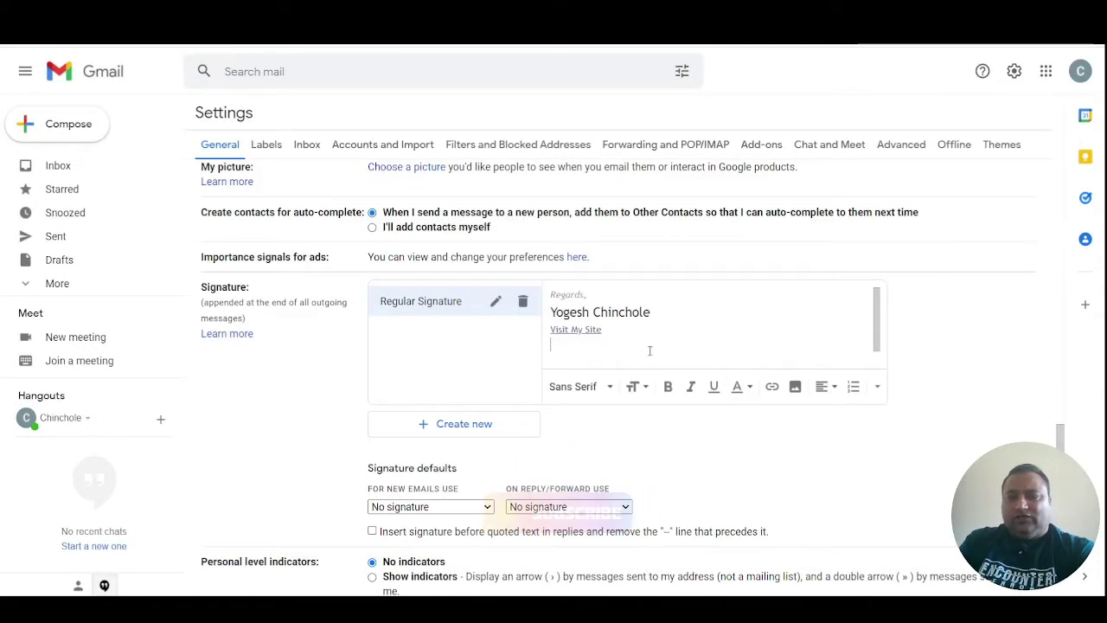
- Try the logo at Small, Medium and Large, settling on Small
click(727, 327)
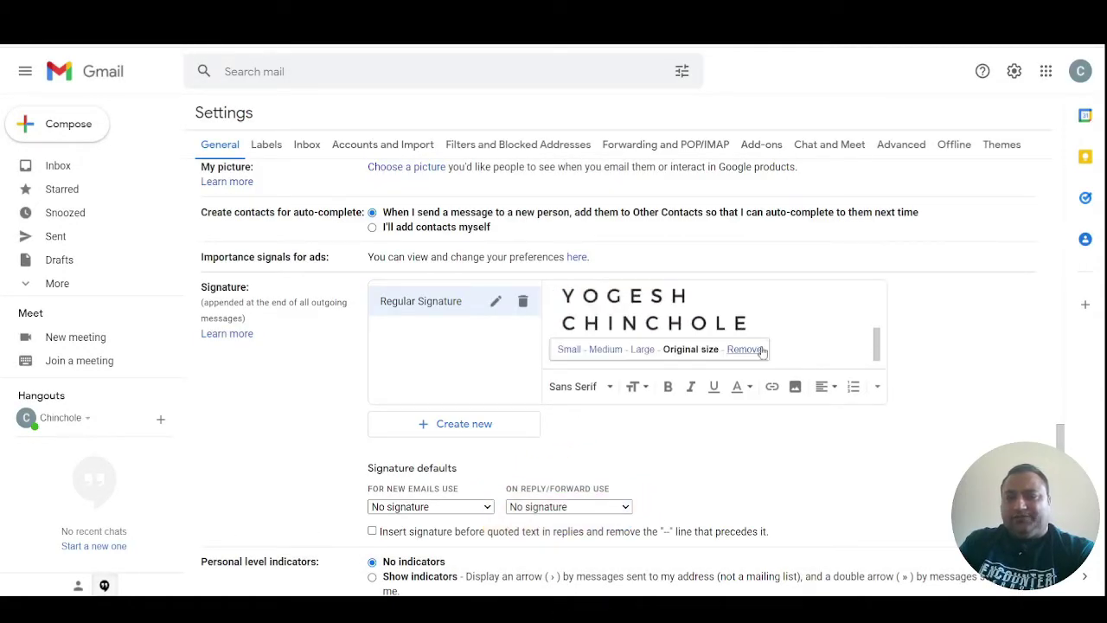
click(713, 313)
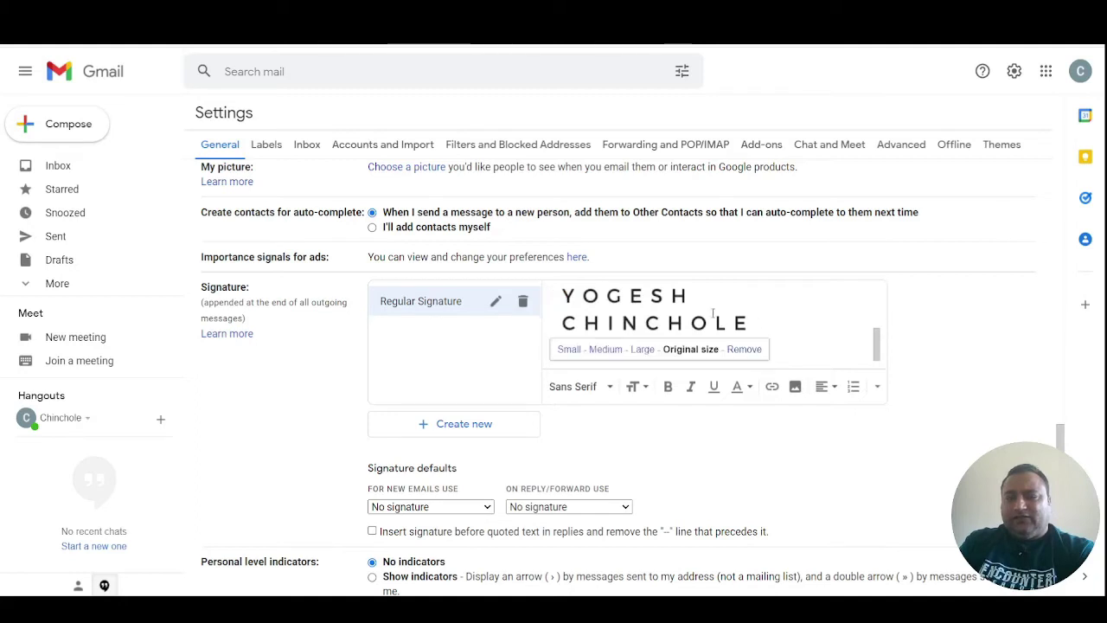
click(569, 349)
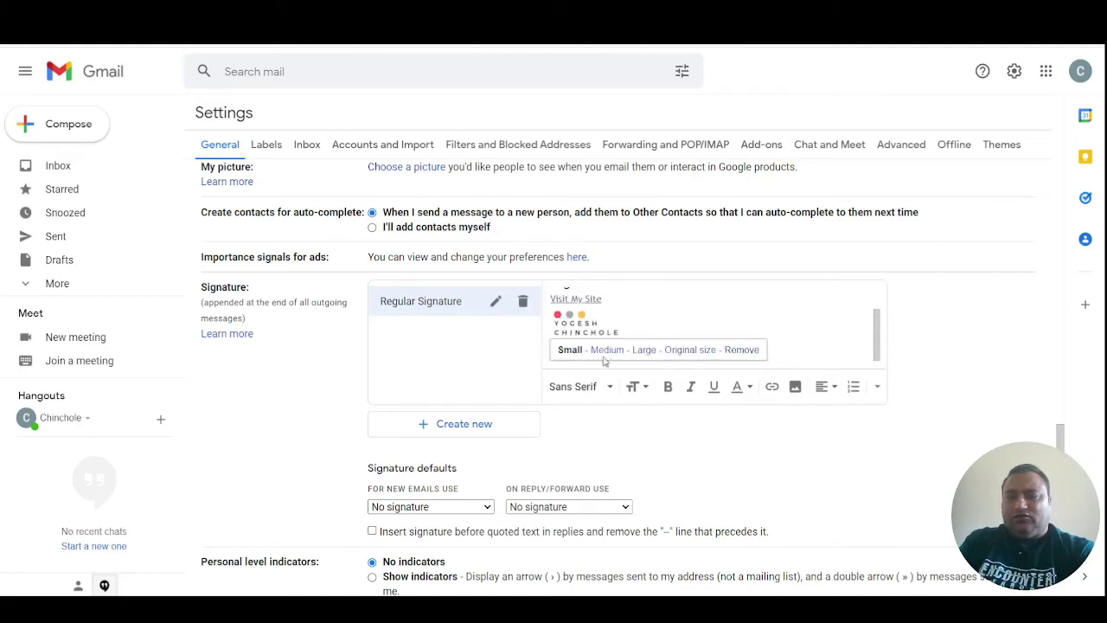
click(608, 349)
click(644, 373)
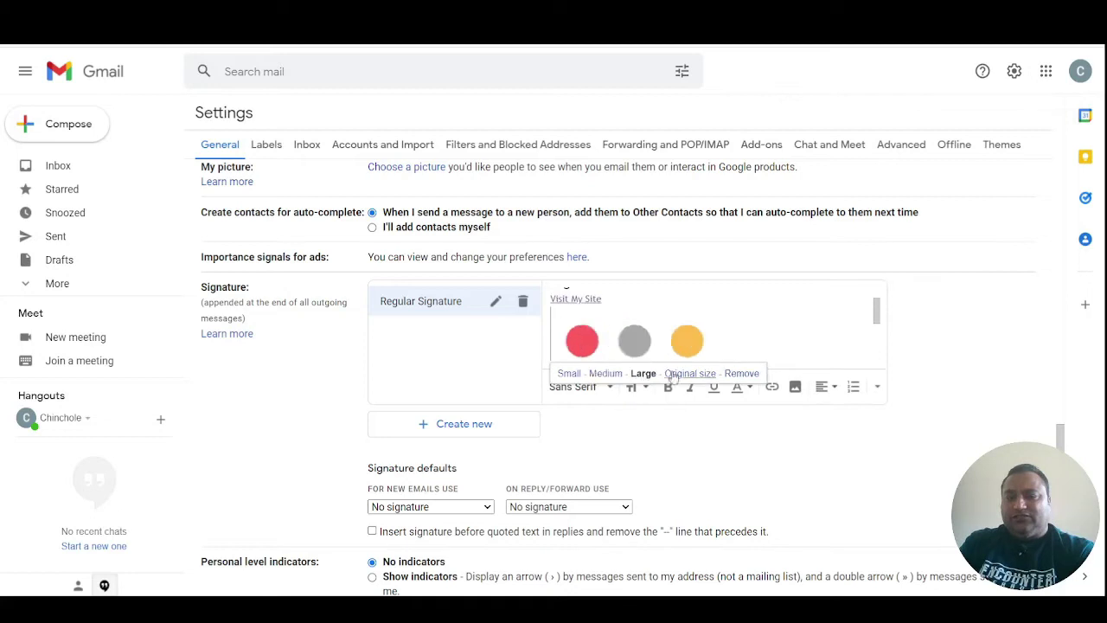
click(569, 372)
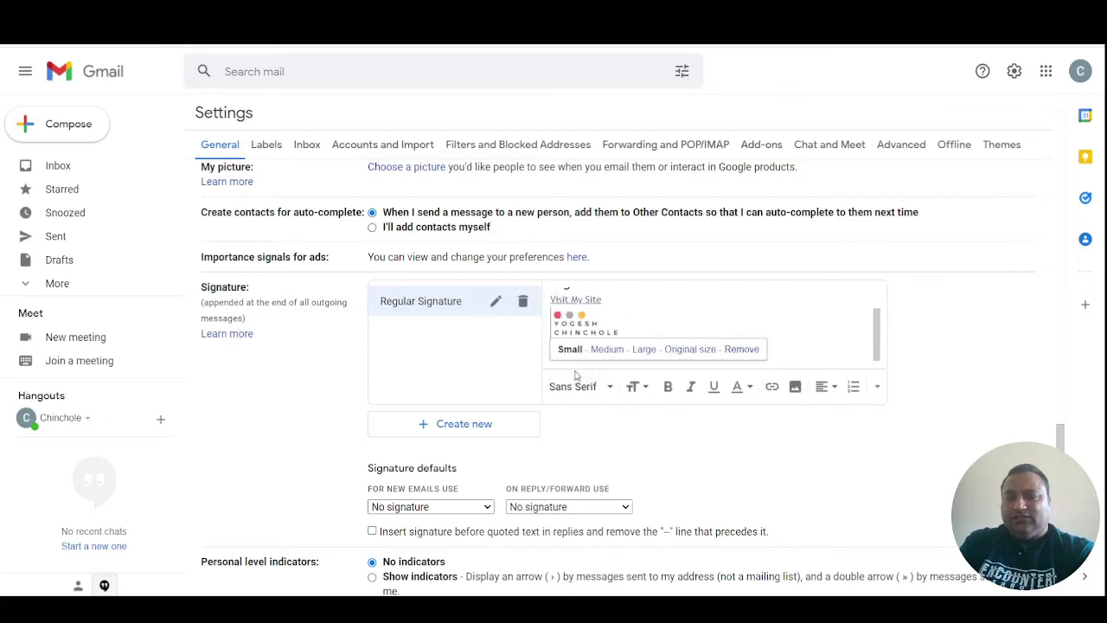
click(820, 343)
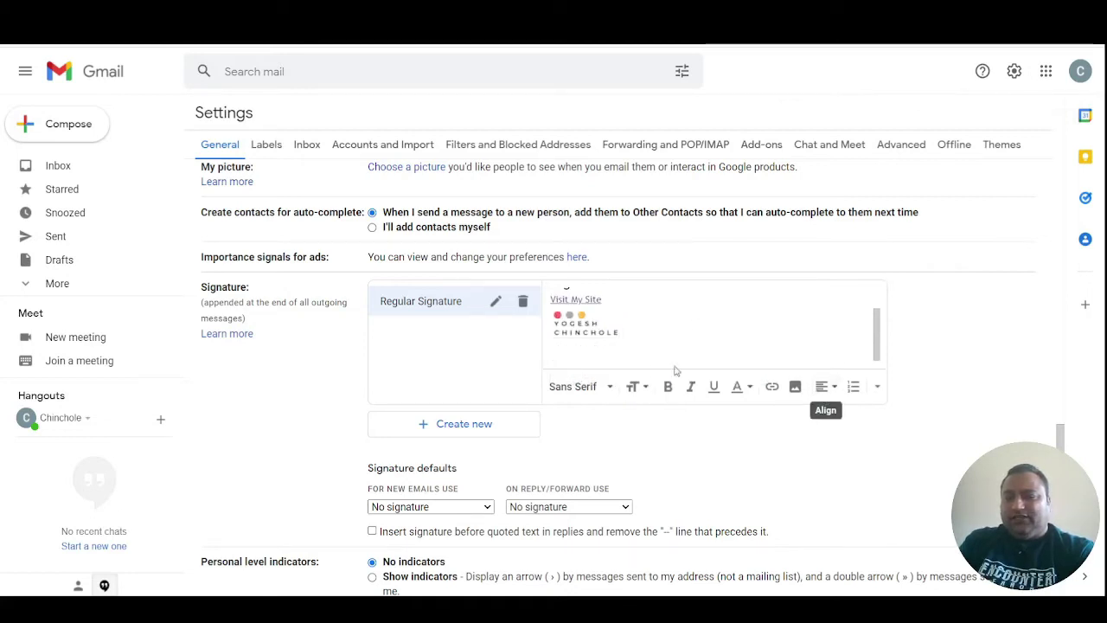
- Toggle a numbered list on and off for the logo line, leaving an empty line below
click(823, 386)
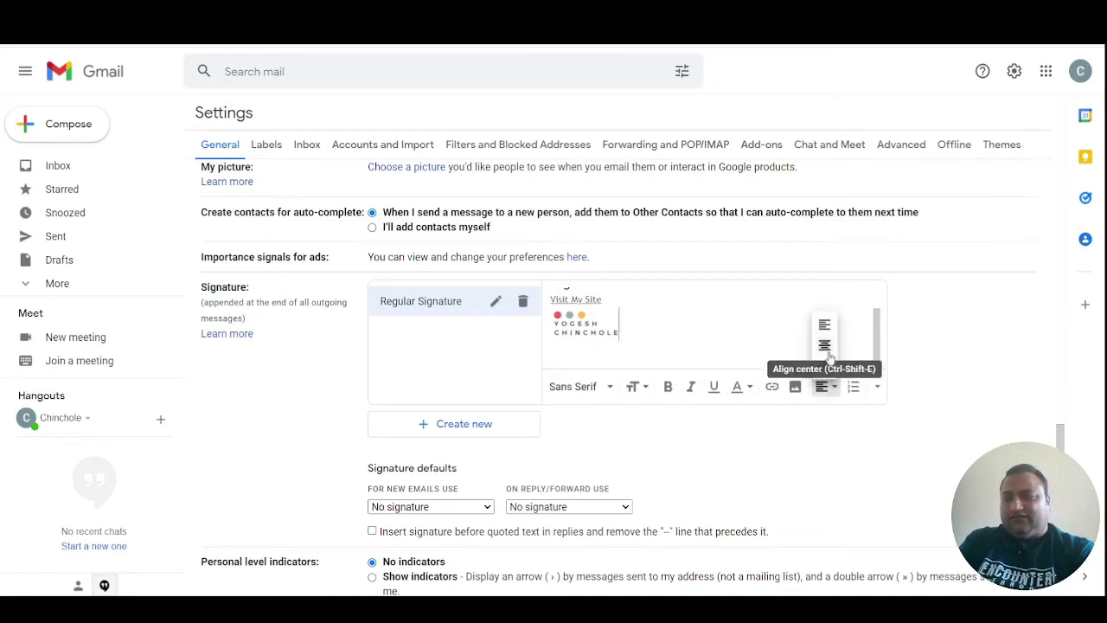
click(860, 394)
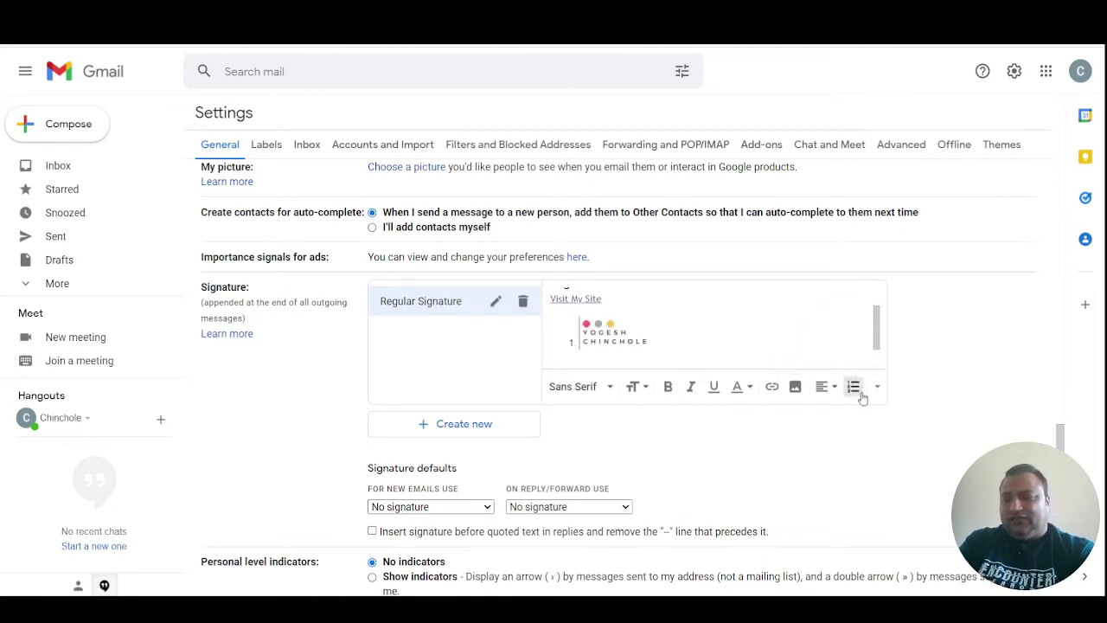
key(ctrl+z)
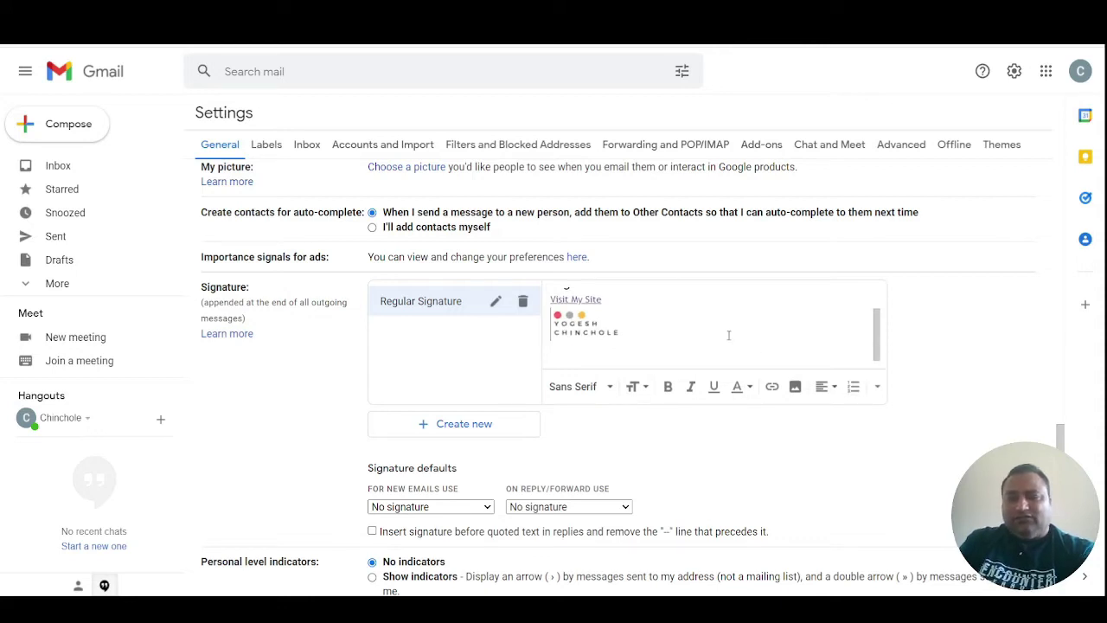
click(877, 387)
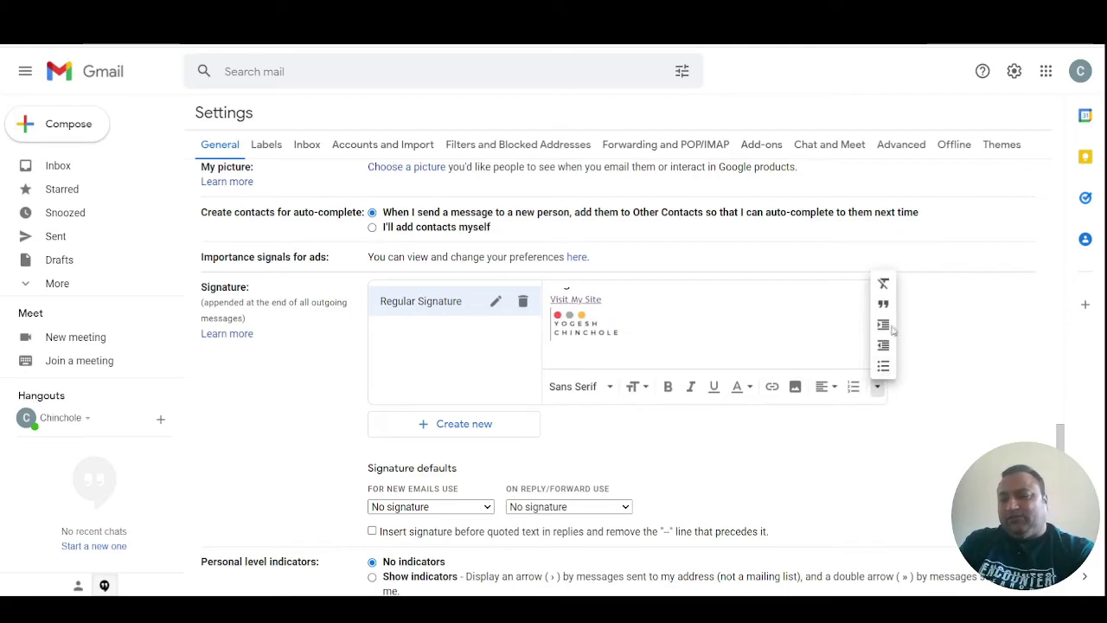
click(744, 352)
scroll(743, 351, up, 1)
scroll(664, 315, down, 1)
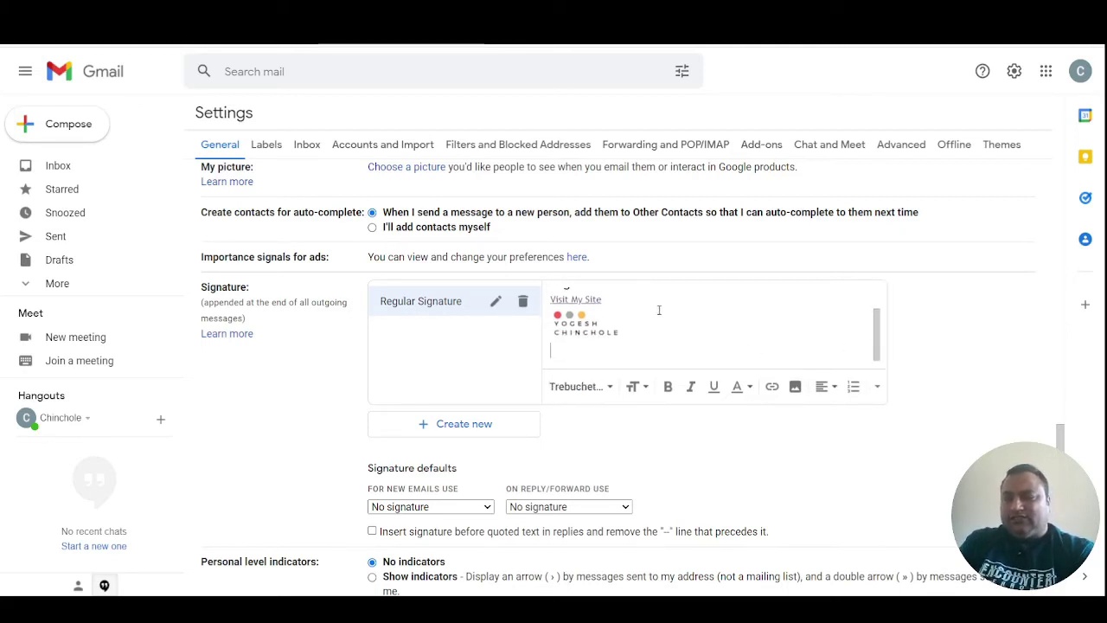
- Save the signature settings changes and return to the inbox
scroll(486, 396, down, 4)
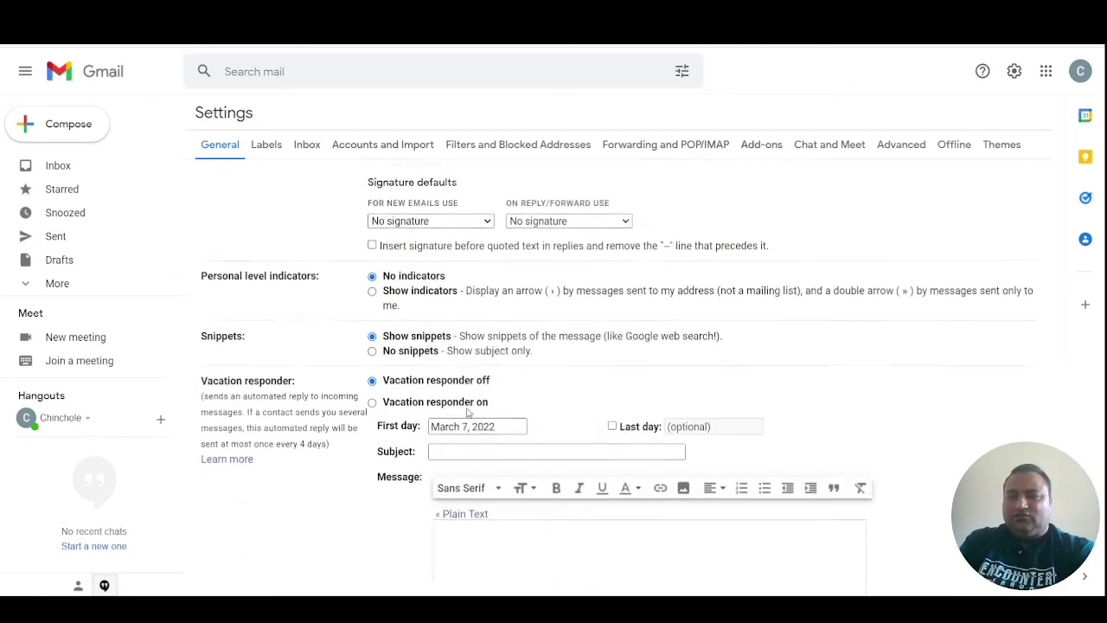
click(575, 567)
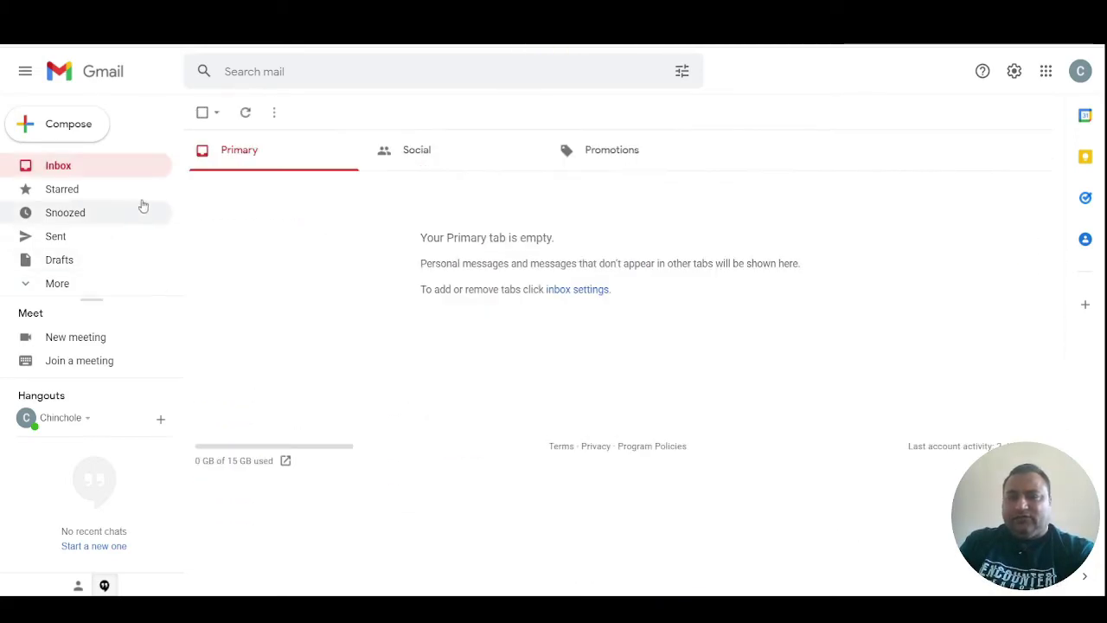
- Compose a message to the first suggested contact with subject and body 'test', then bring up the signature list
click(50, 129)
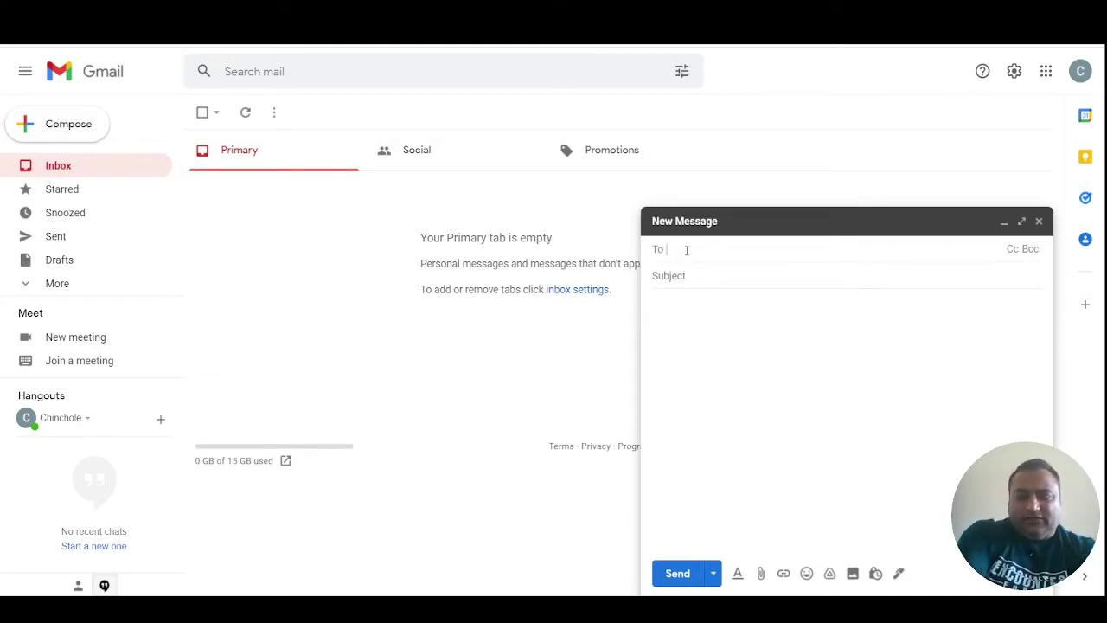
text(y)
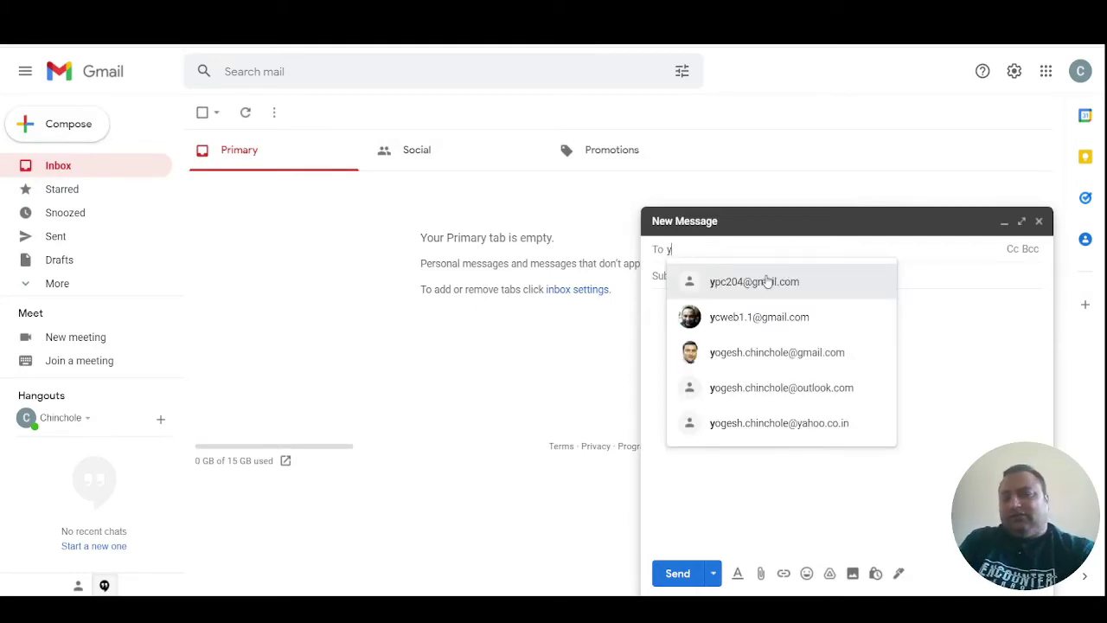
click(767, 282)
click(727, 278)
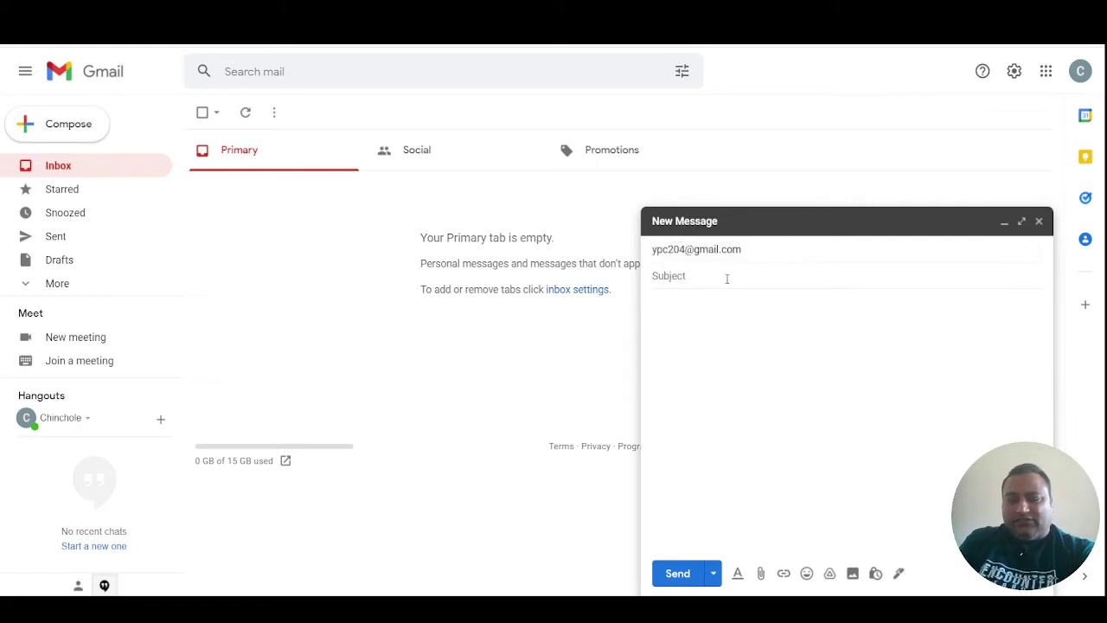
text(test)
click(689, 337)
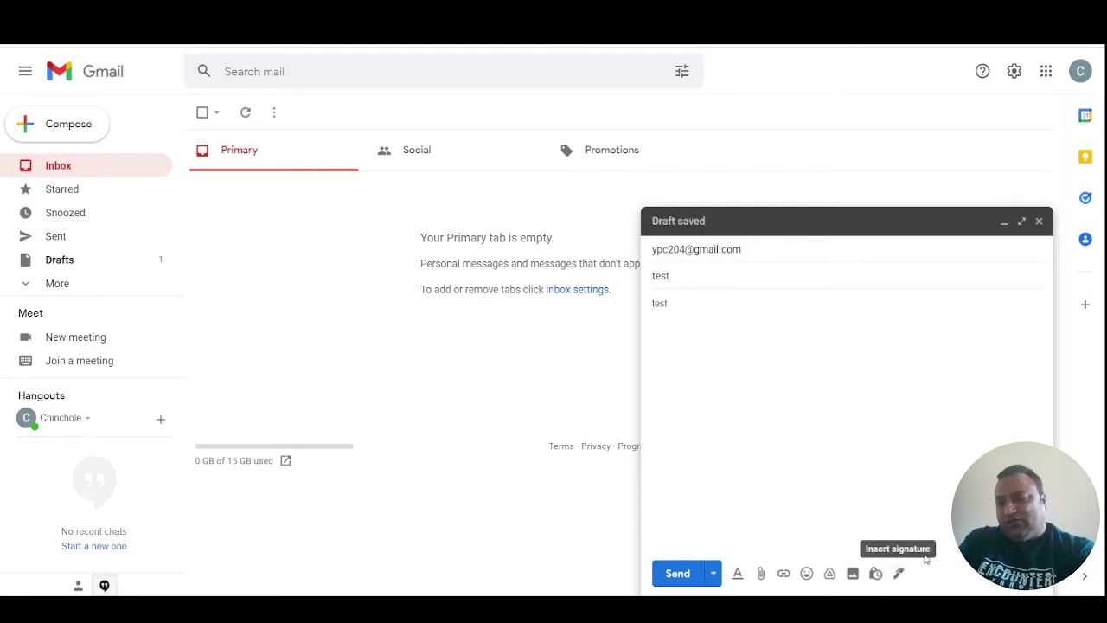
click(898, 574)
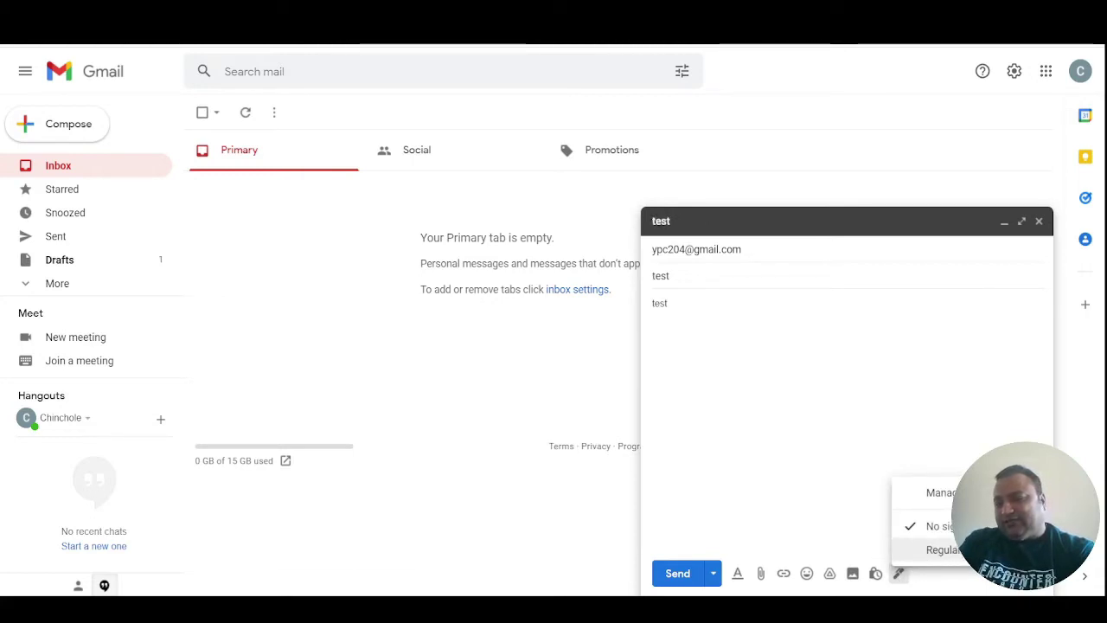
- Insert the Regular signature below the 'test' body and highlight the block to show it
click(941, 549)
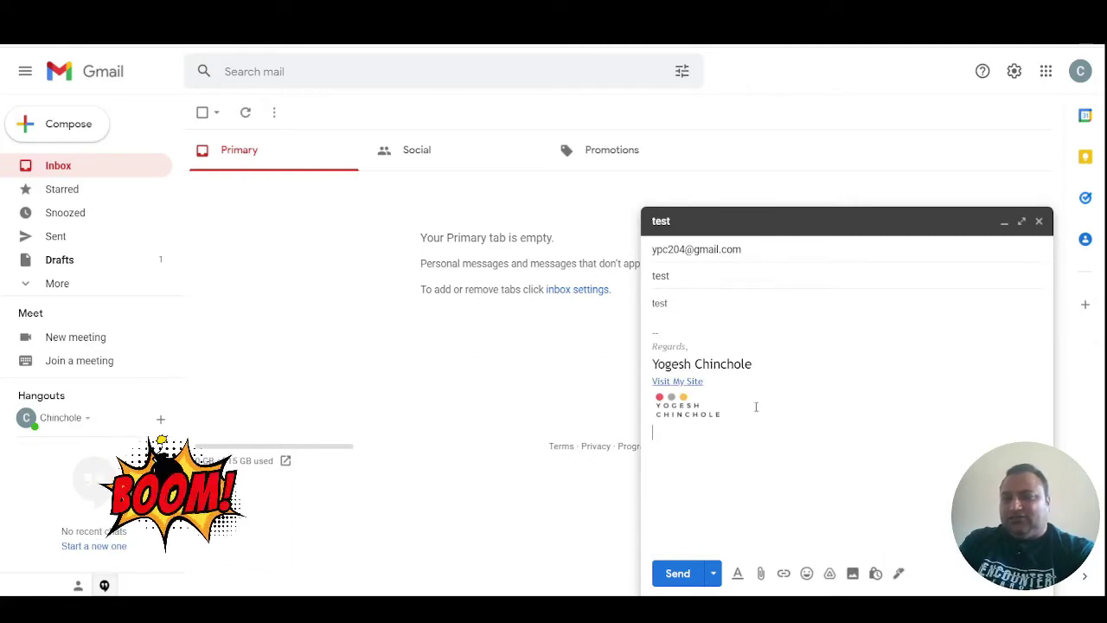
click(774, 428)
drag(774, 428, 654, 332)
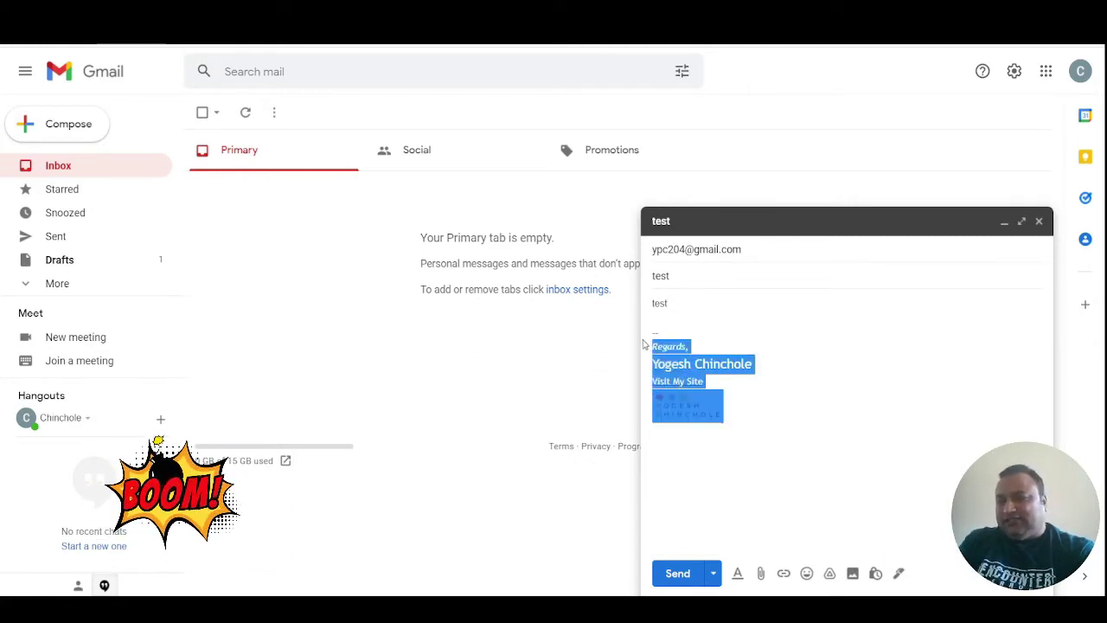
click(810, 407)
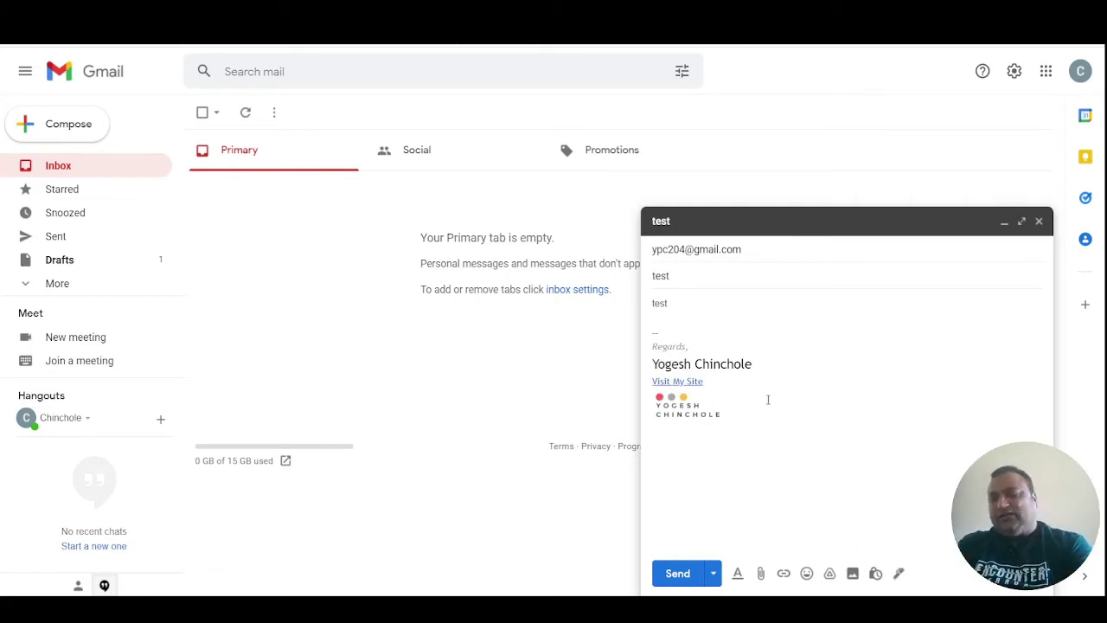
- Open Manage signatures from the signature menu, minimize the draft, and scroll through Settings
click(898, 573)
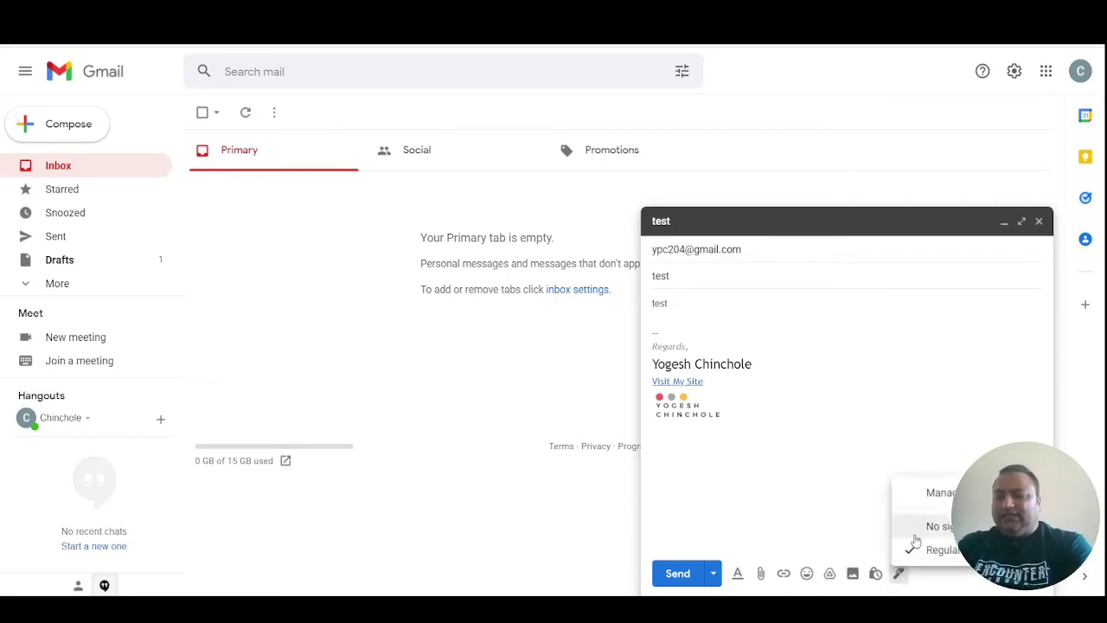
click(942, 493)
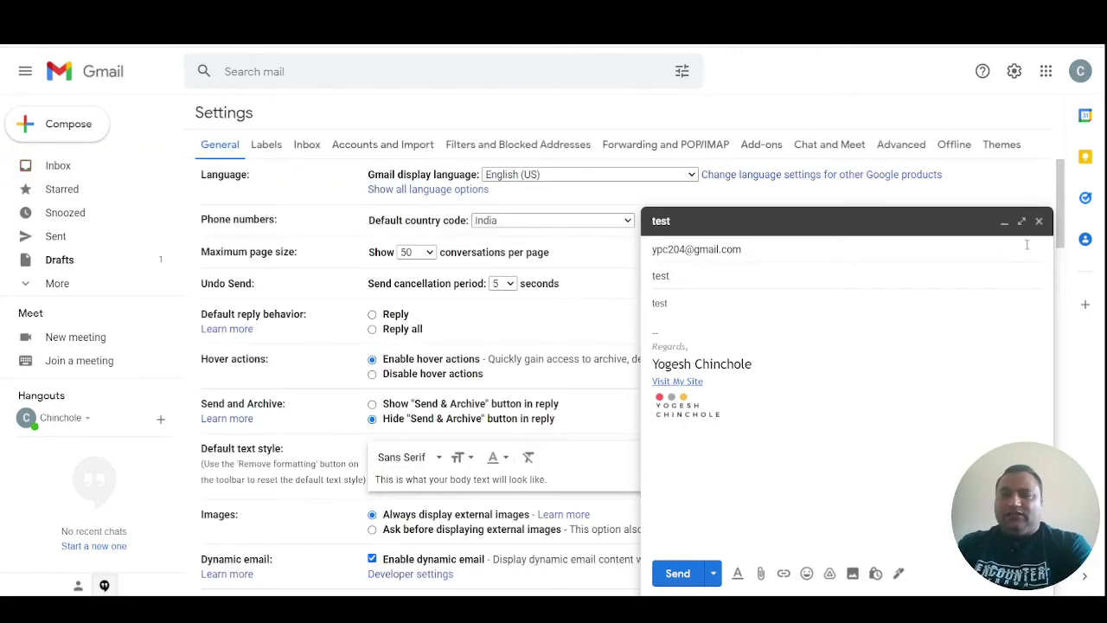
click(1003, 222)
scroll(394, 495, down, 10)
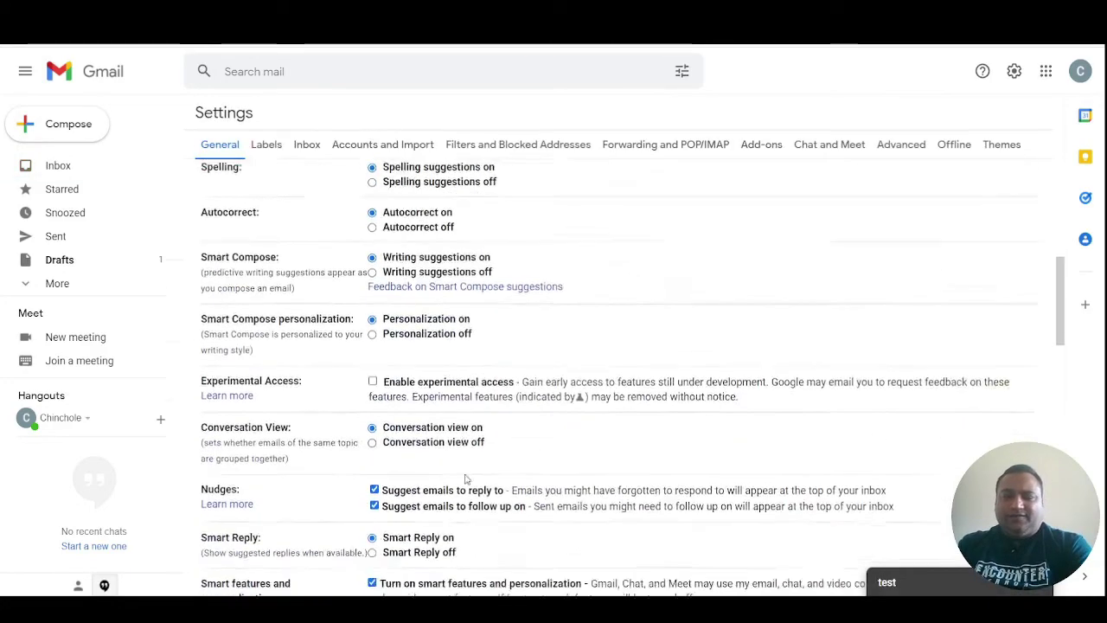
scroll(467, 475, down, 5)
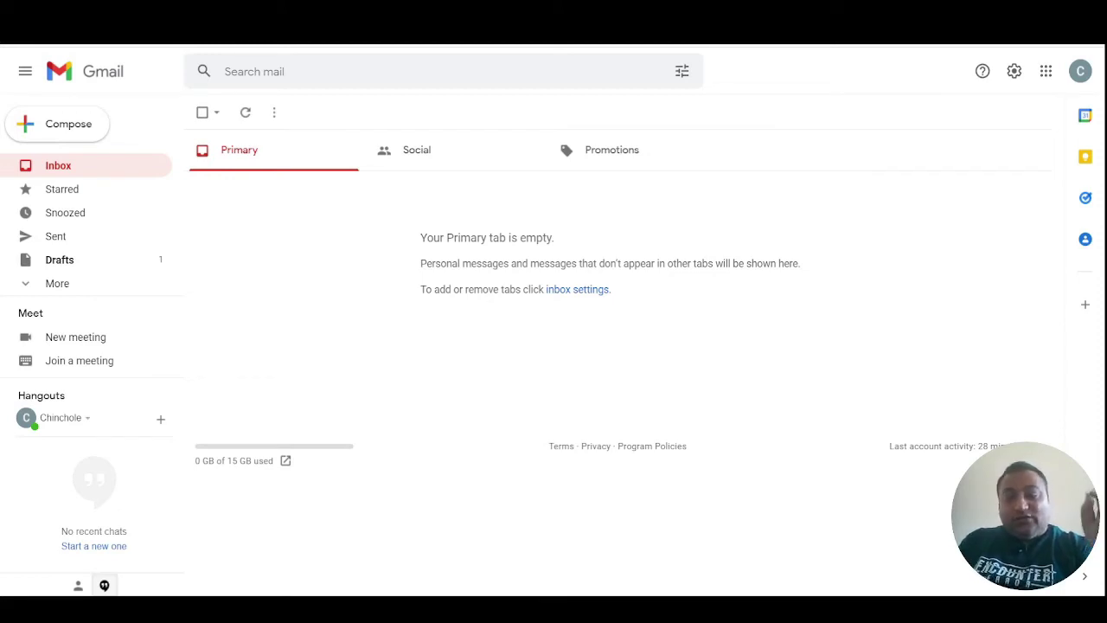
- Send a 'Test' message to the suggested recipient, then undo the send
click(56, 126)
text(y)
key(Return)
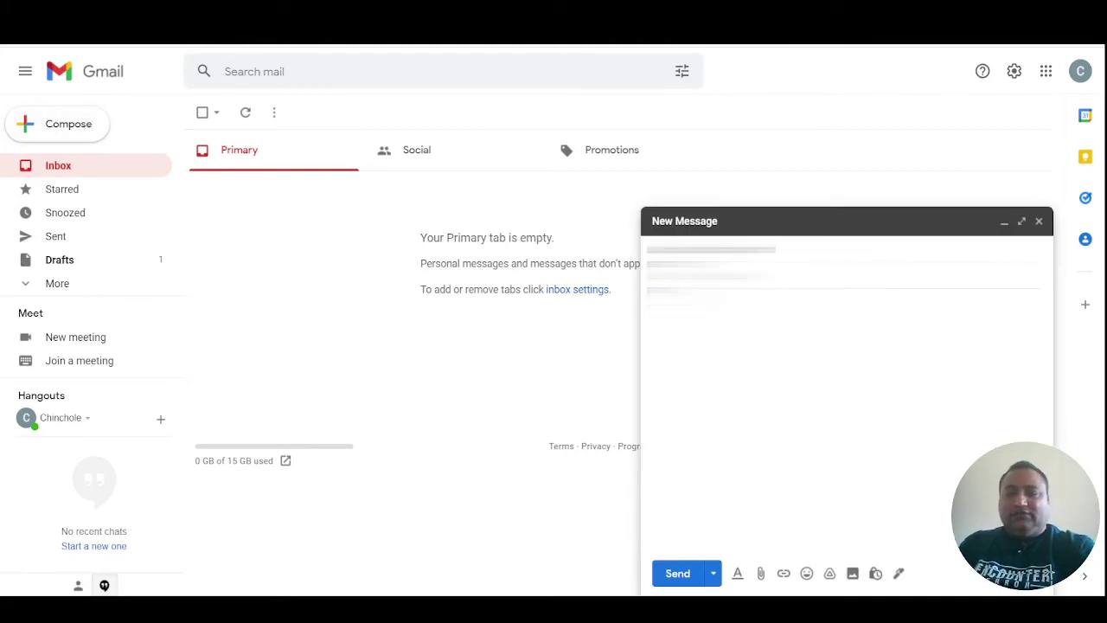
text(Test)
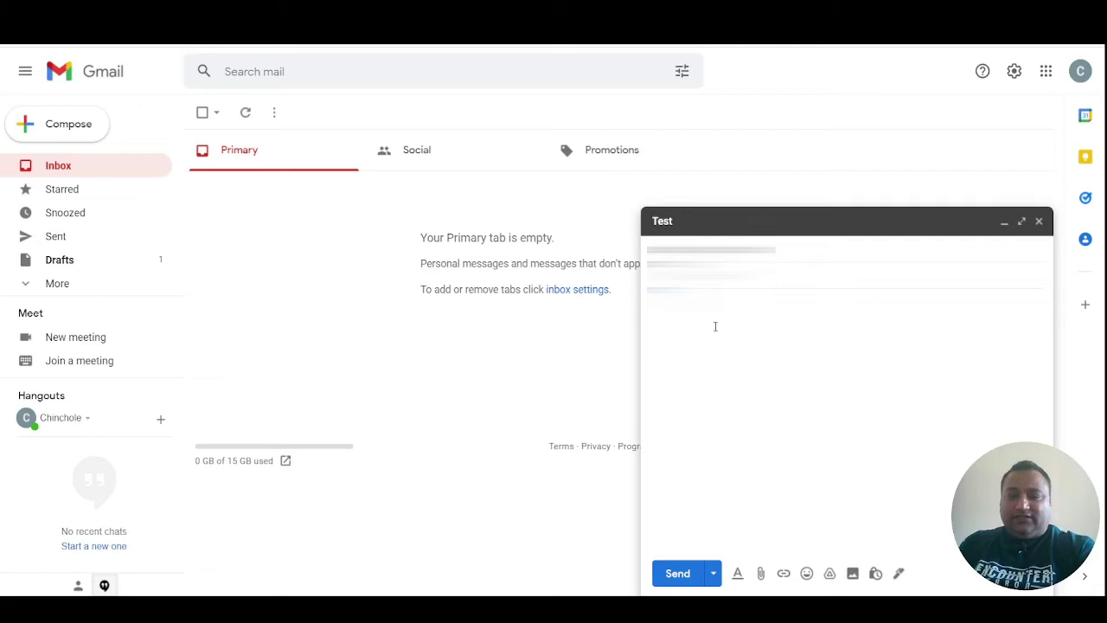
click(677, 574)
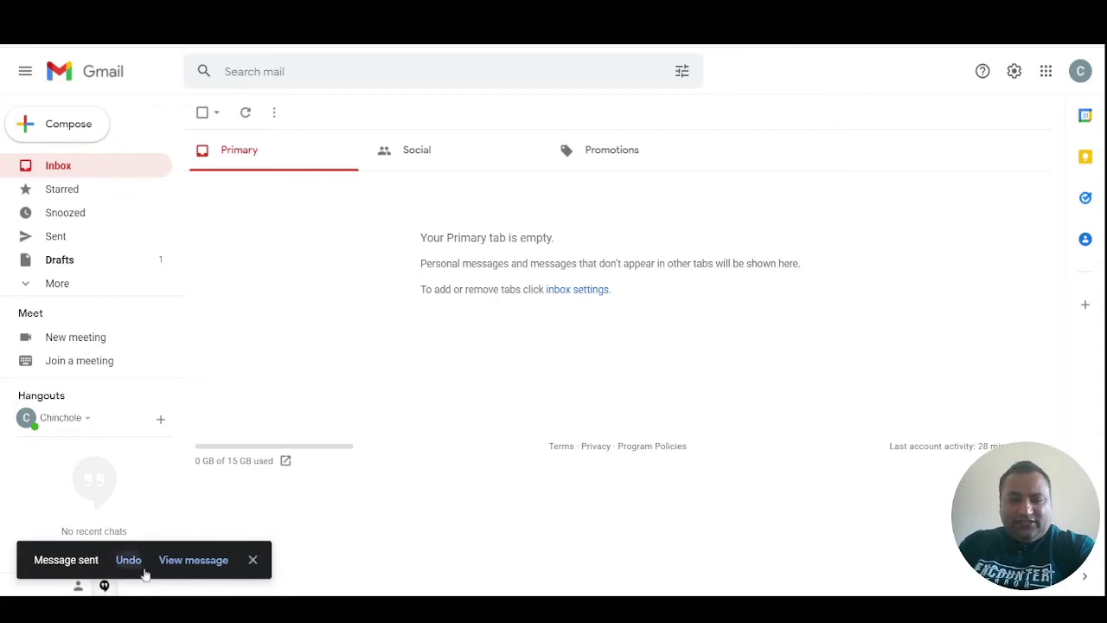
click(129, 567)
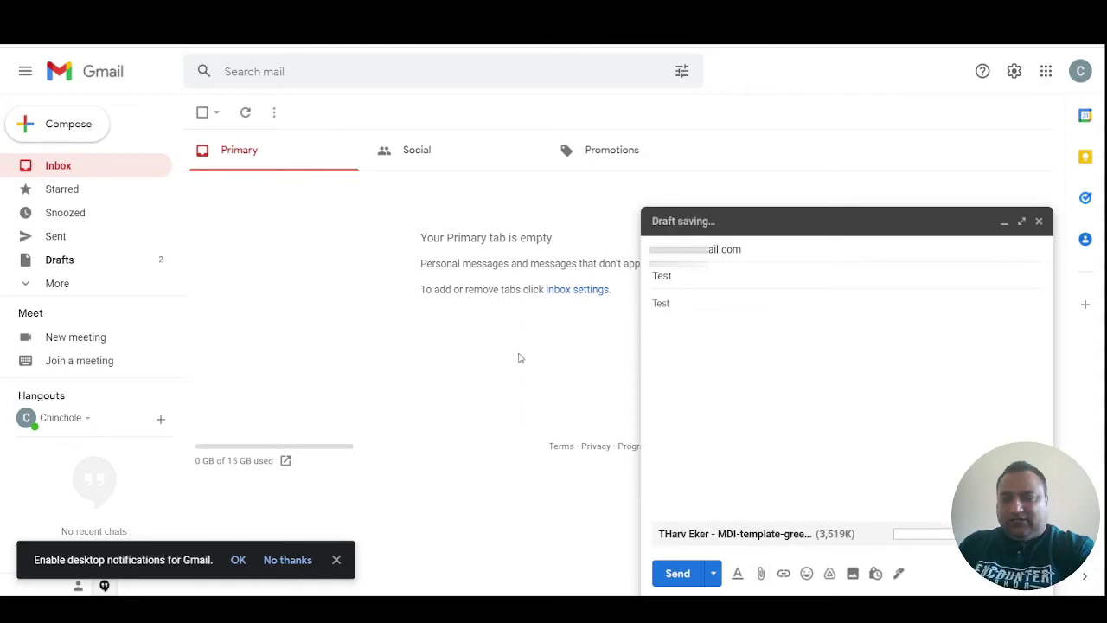
- Send the Test message again, undo it, and close the reopened draft
click(676, 574)
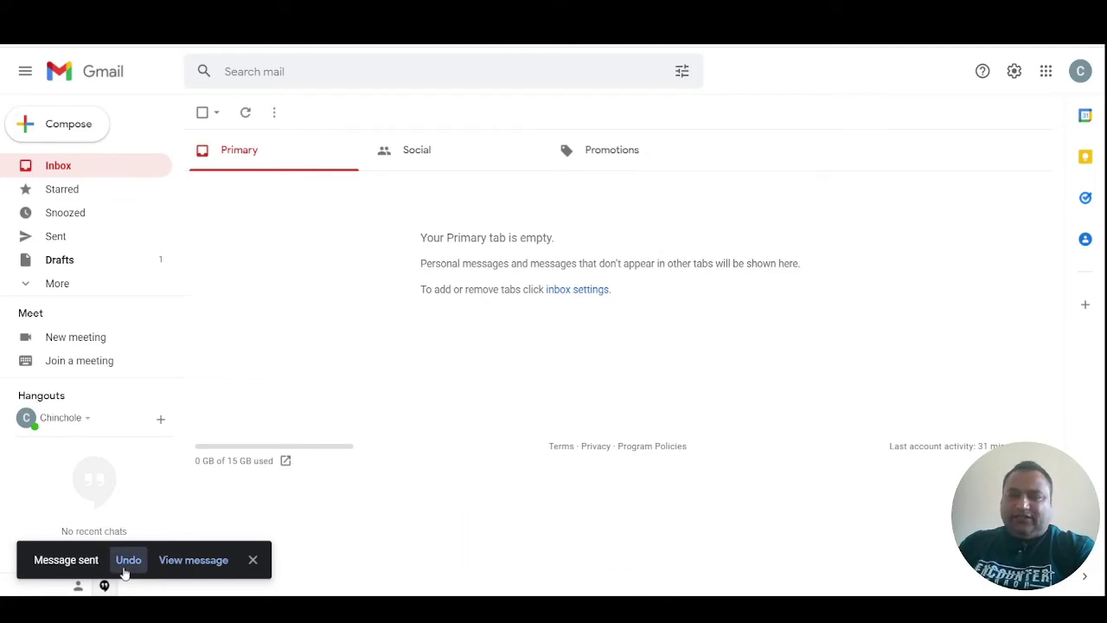
click(125, 570)
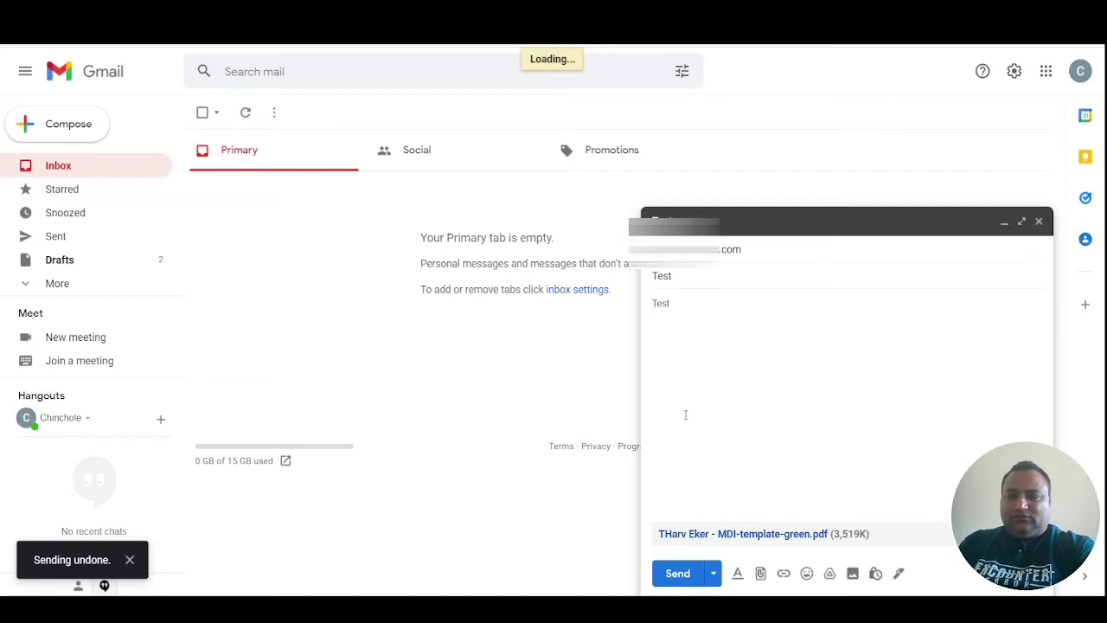
click(1038, 223)
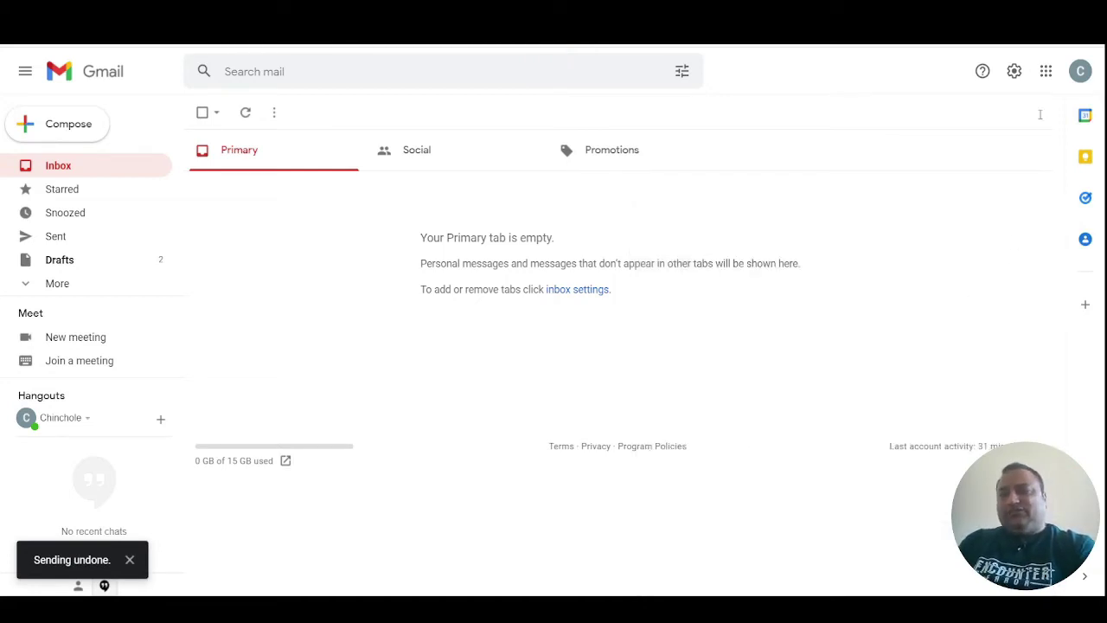
- Set the Undo Send cancellation period to 30 seconds in Settings and save the changes
click(1013, 73)
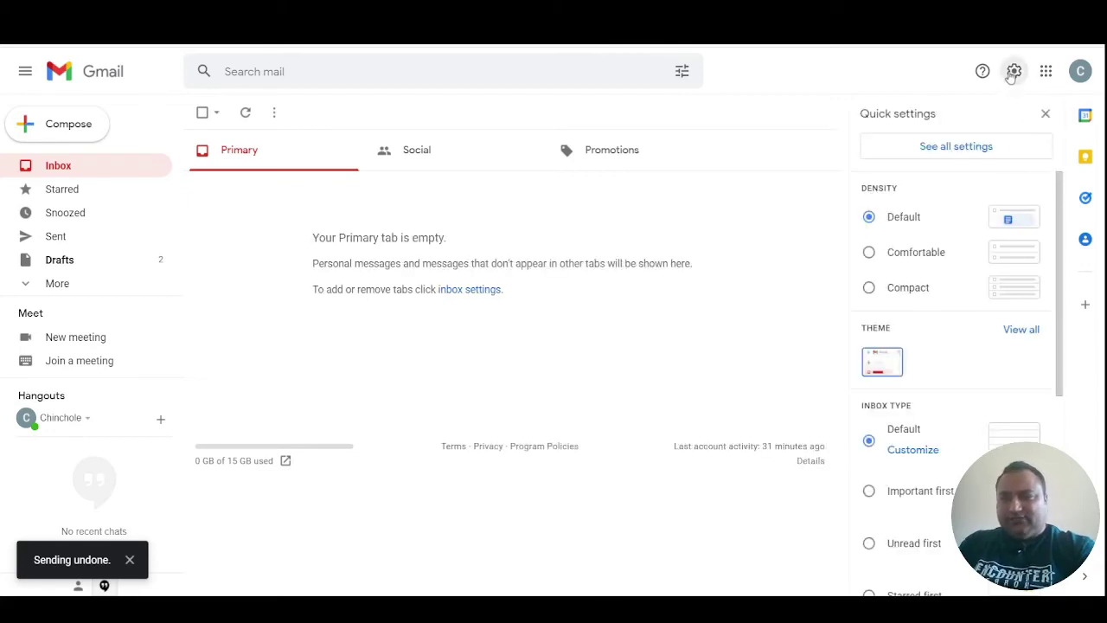
click(960, 151)
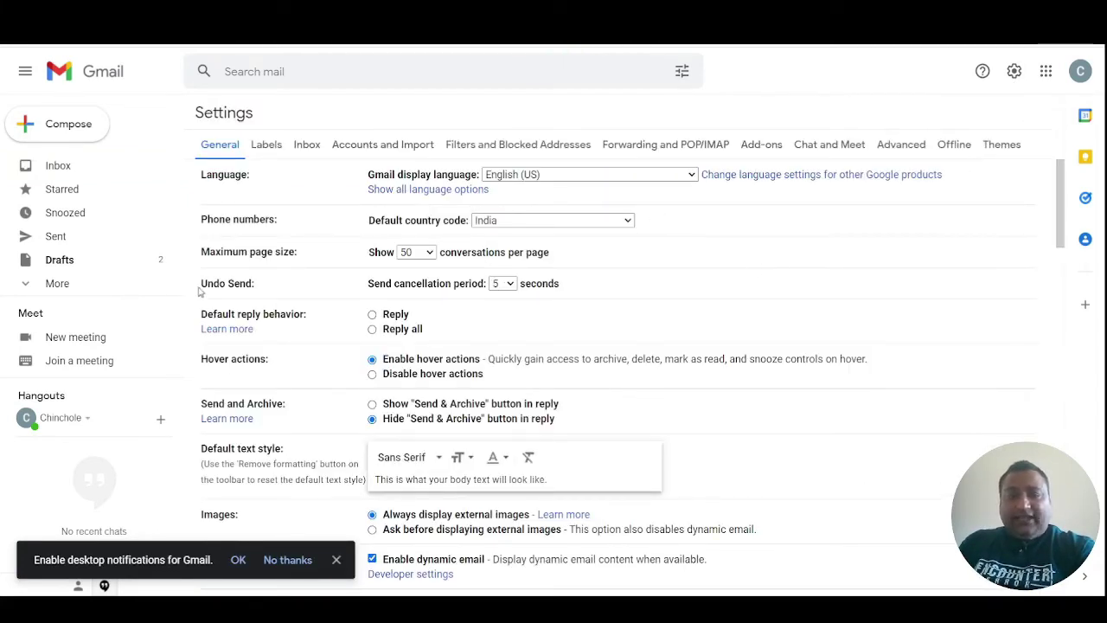
drag(241, 291, 308, 299)
click(279, 288)
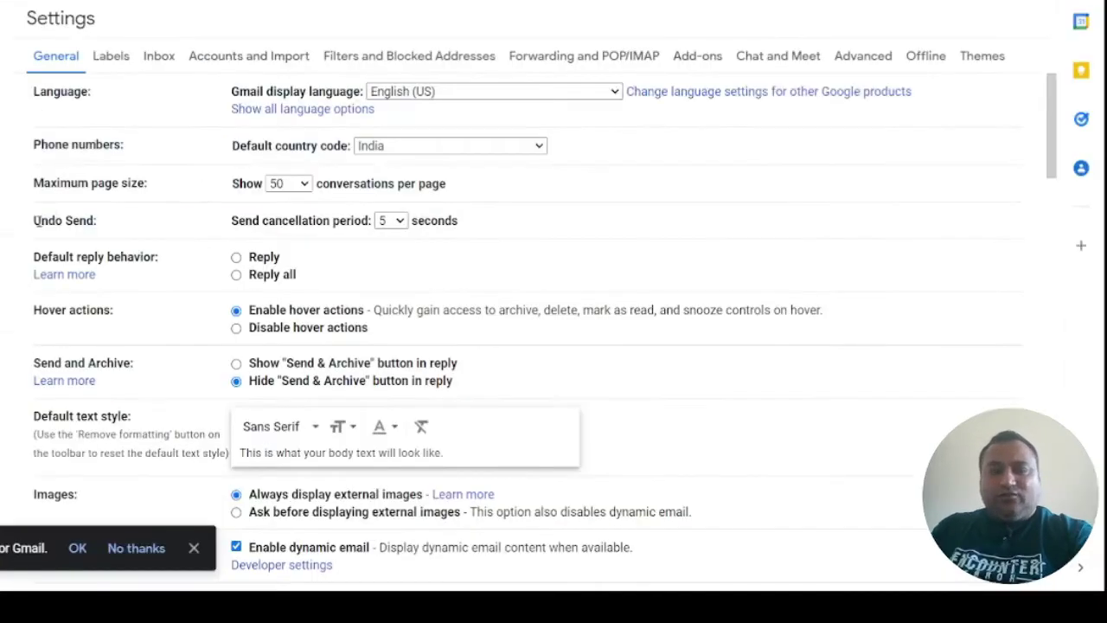
drag(35, 221, 133, 235)
click(259, 232)
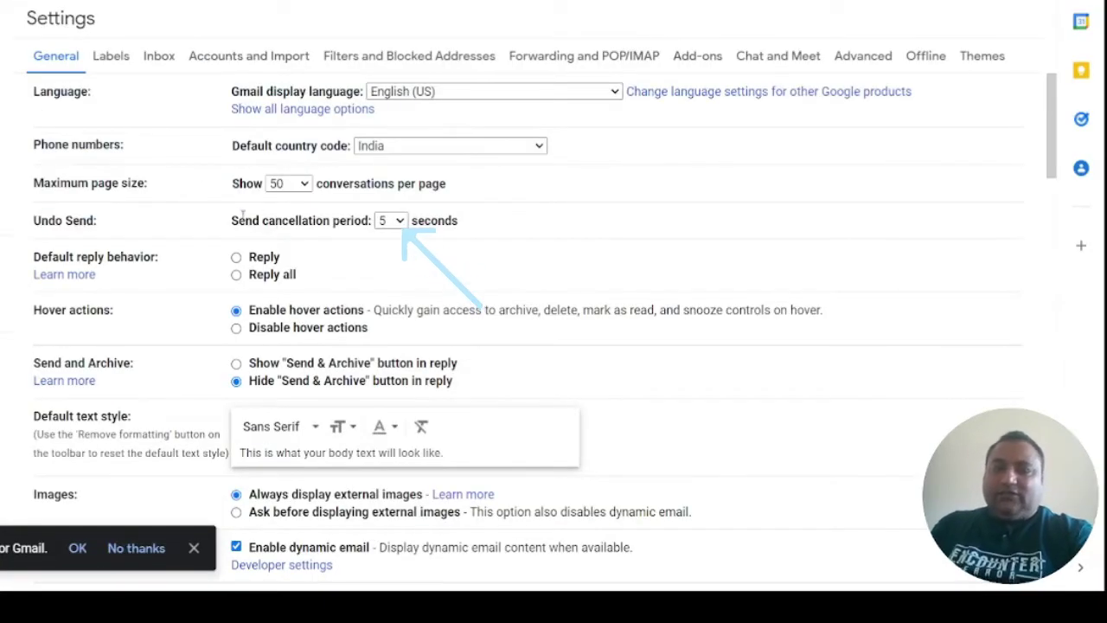
drag(231, 221, 370, 231)
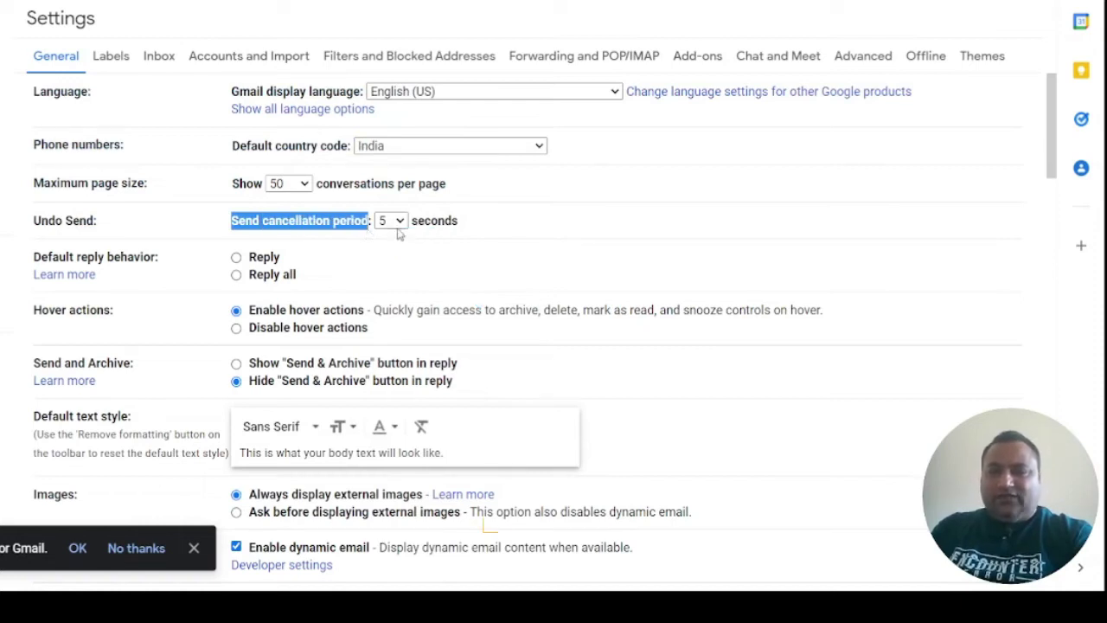
click(394, 286)
click(517, 230)
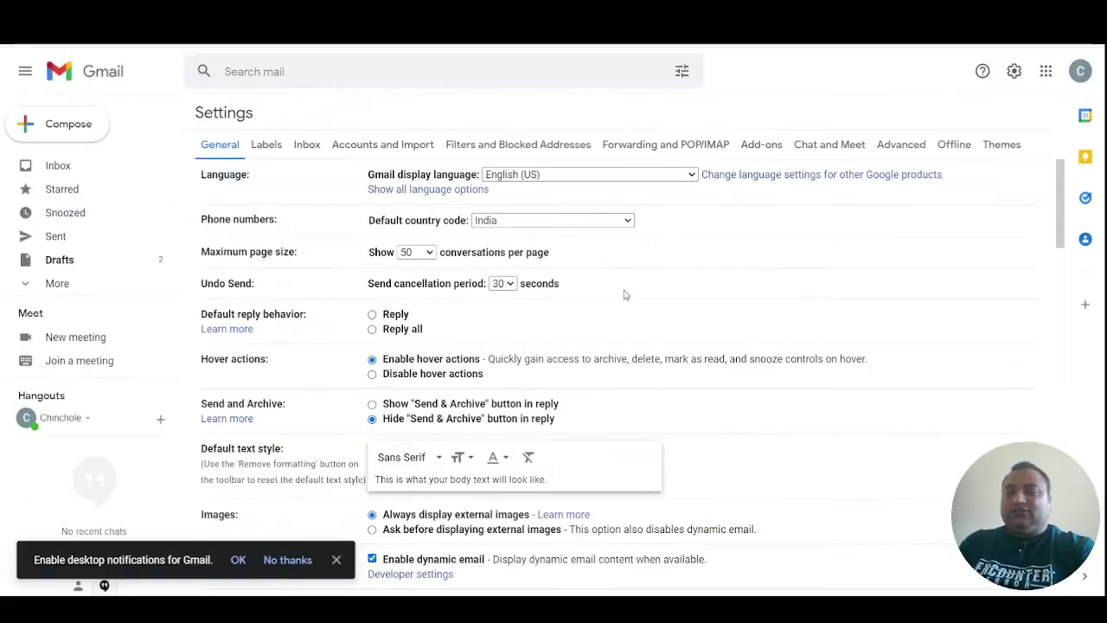
scroll(523, 233, down, 15)
scroll(657, 405, down, 6)
click(575, 515)
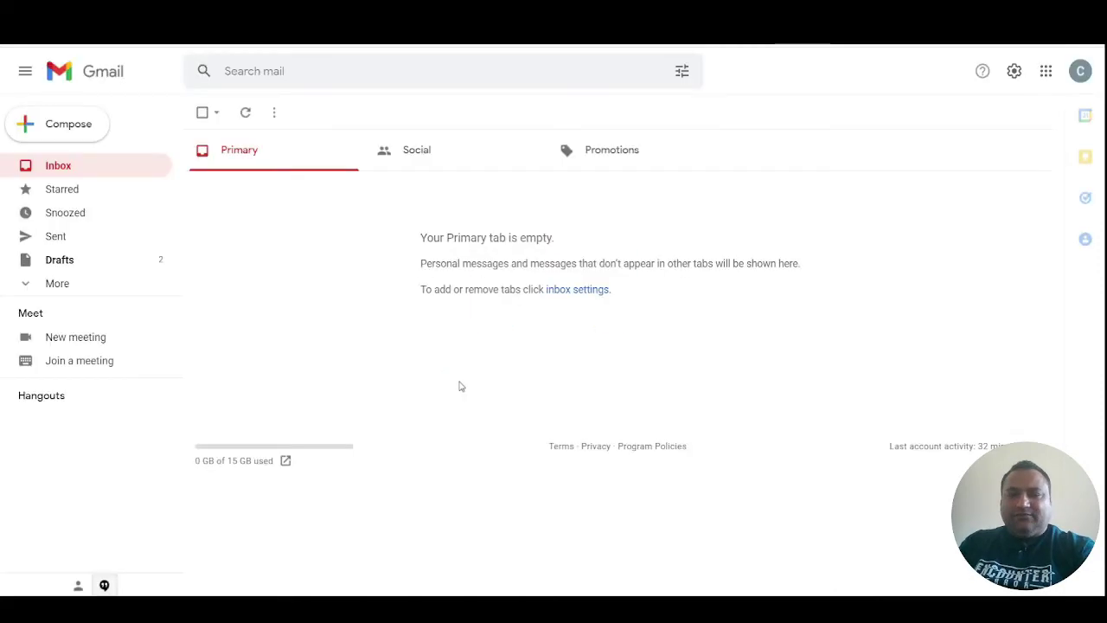
click(338, 562)
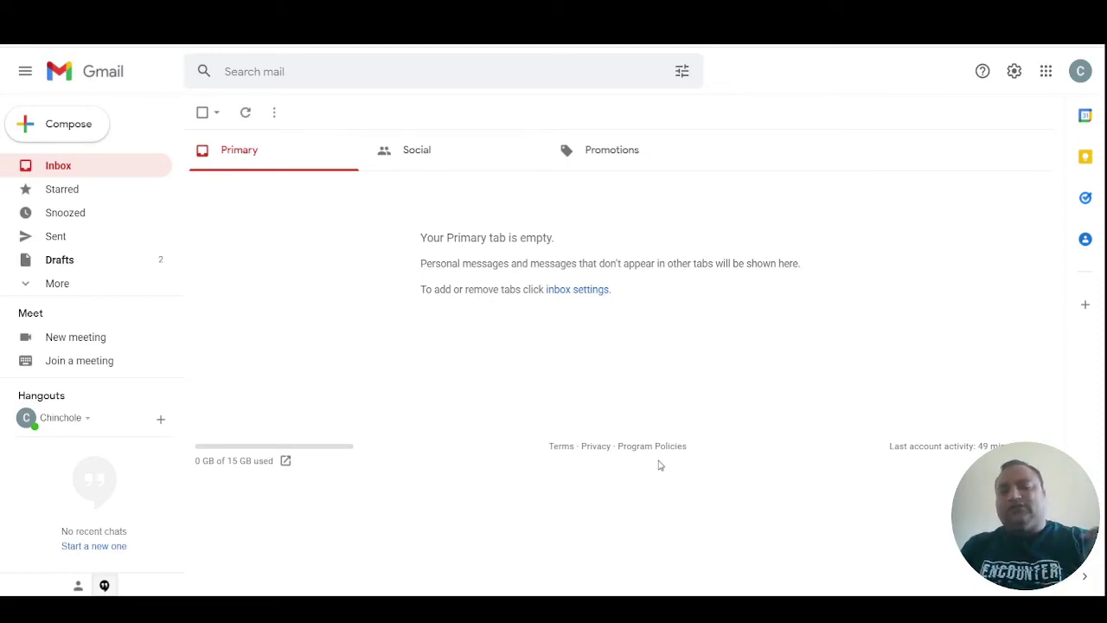
- Start a new message with subject 'Hello' and the greeting 'Hi Friend,' on its own line
click(52, 127)
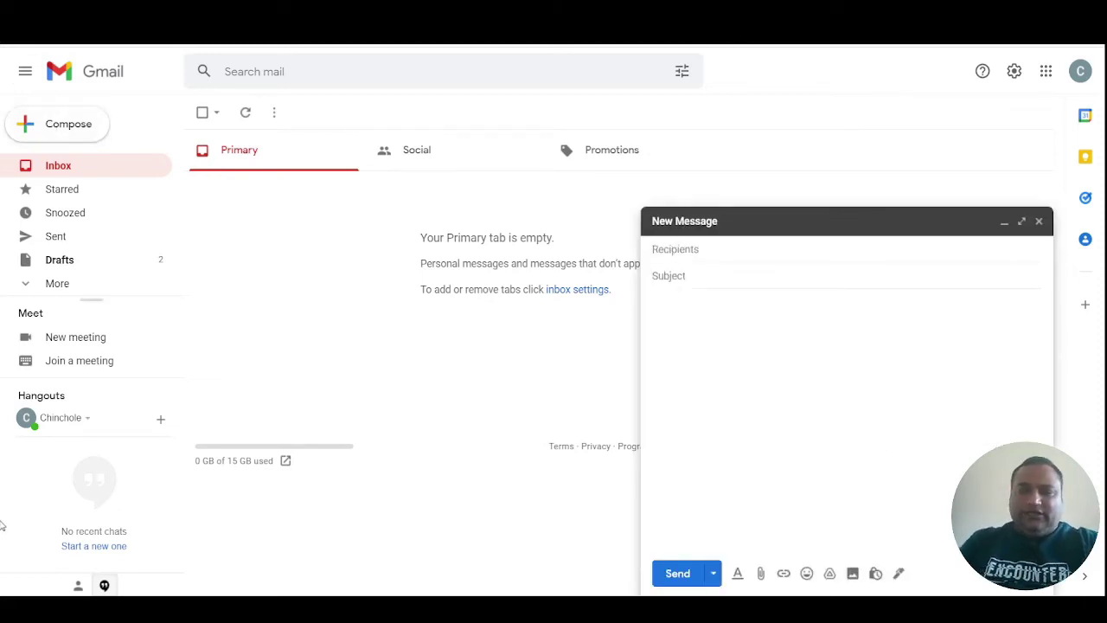
click(718, 275)
text(Hello)
key(Tab)
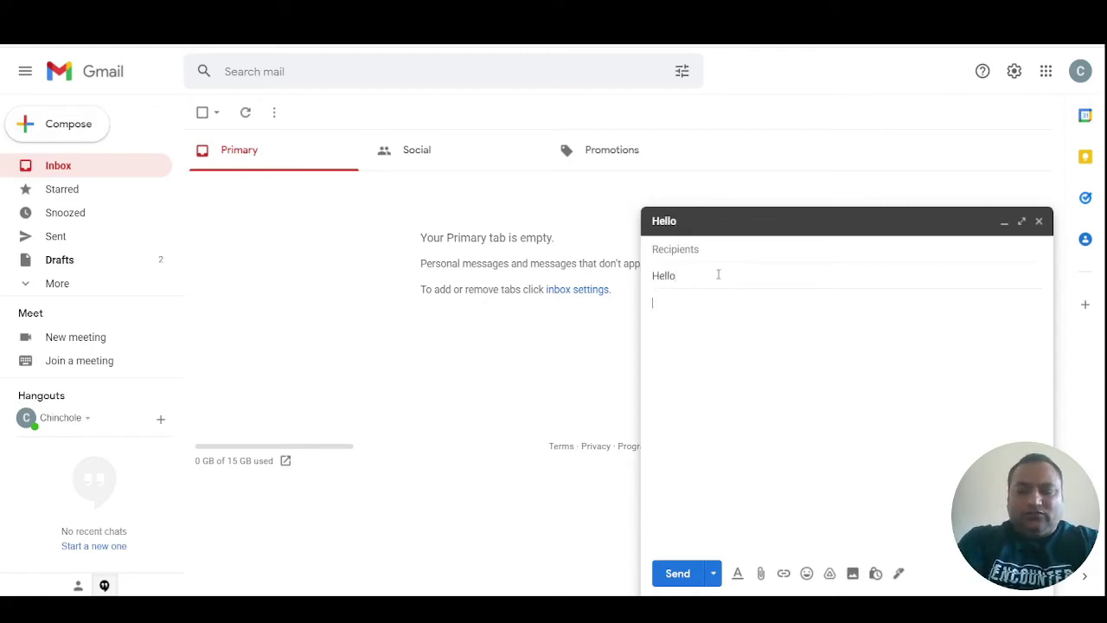
text(H)
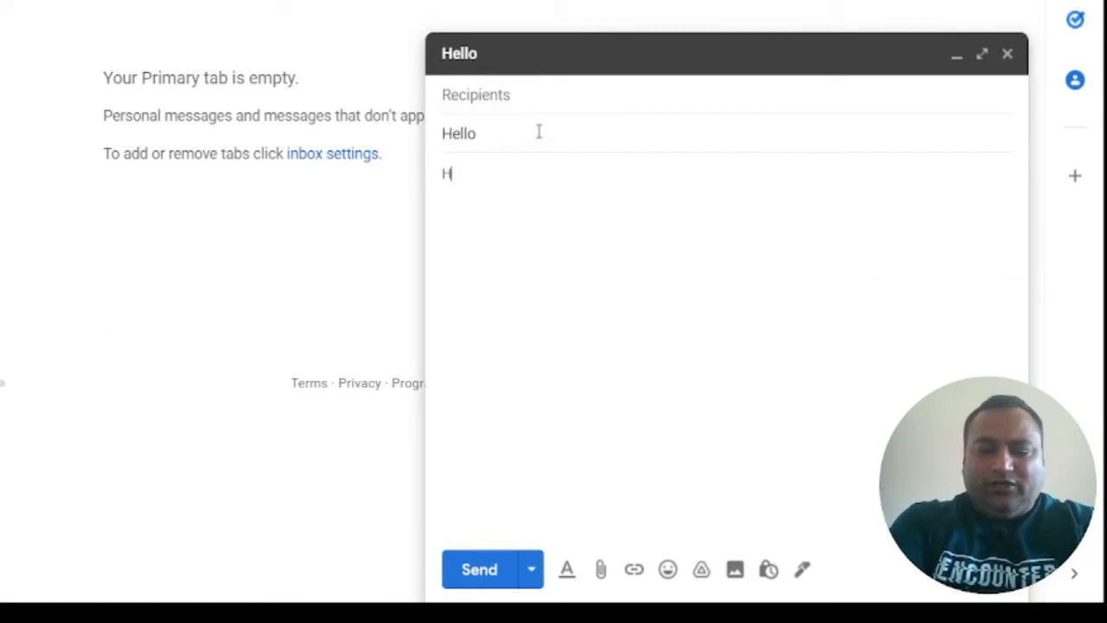
text(ii Friends)
key(BackSpace)
text(,)
key(Return)
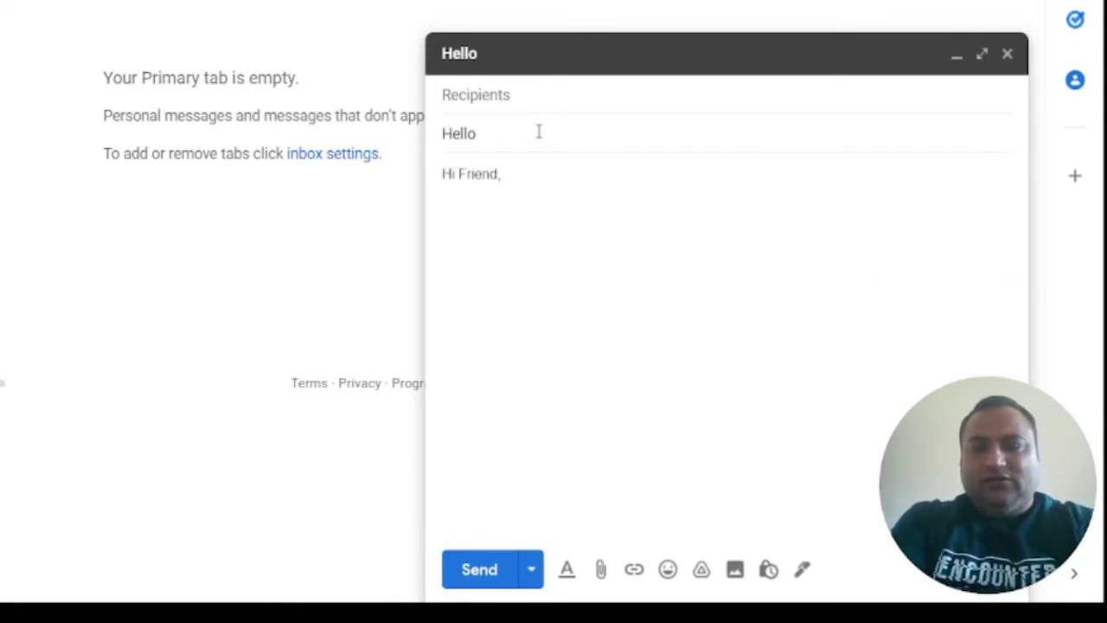
- Type 'How', accept the Smart Compose completion 'are you?', and begin a new paragraph
text(How)
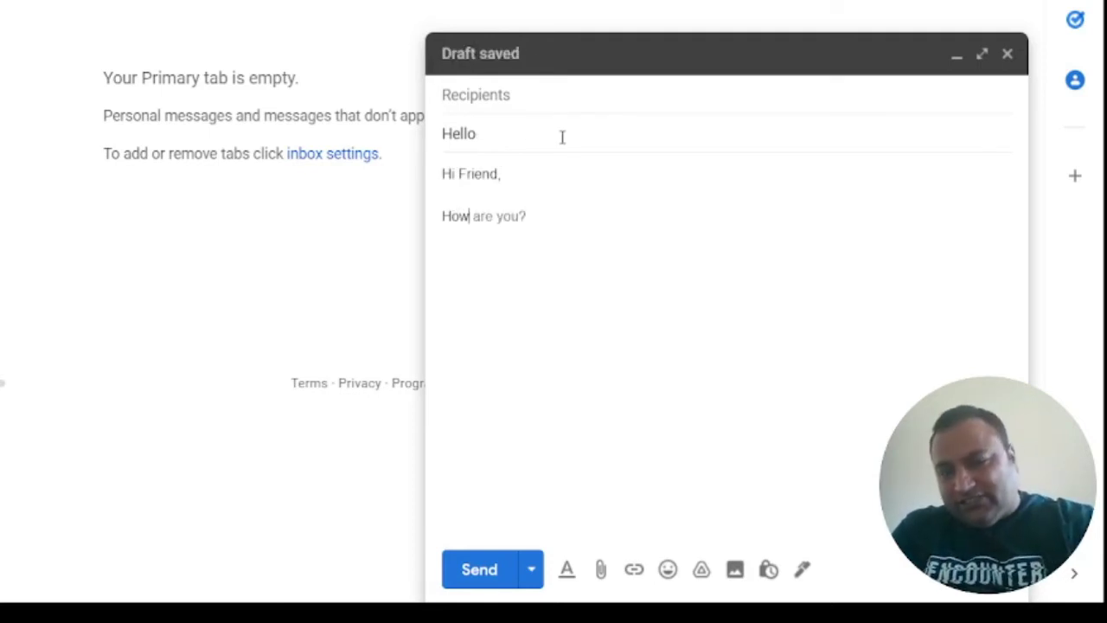
mouse_move(483, 246)
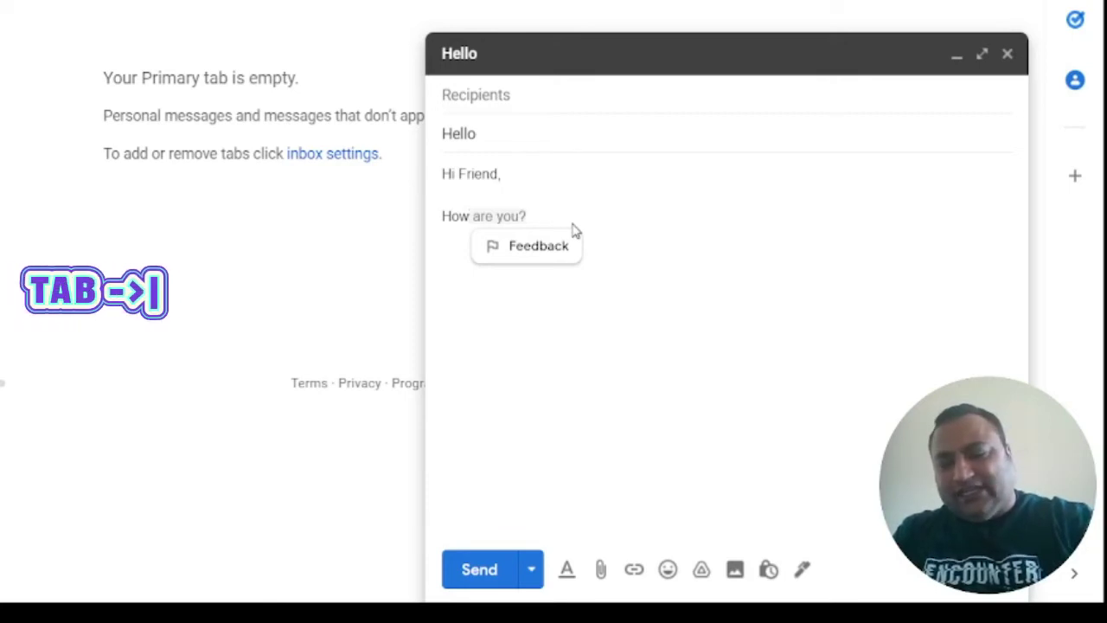
key(Tab)
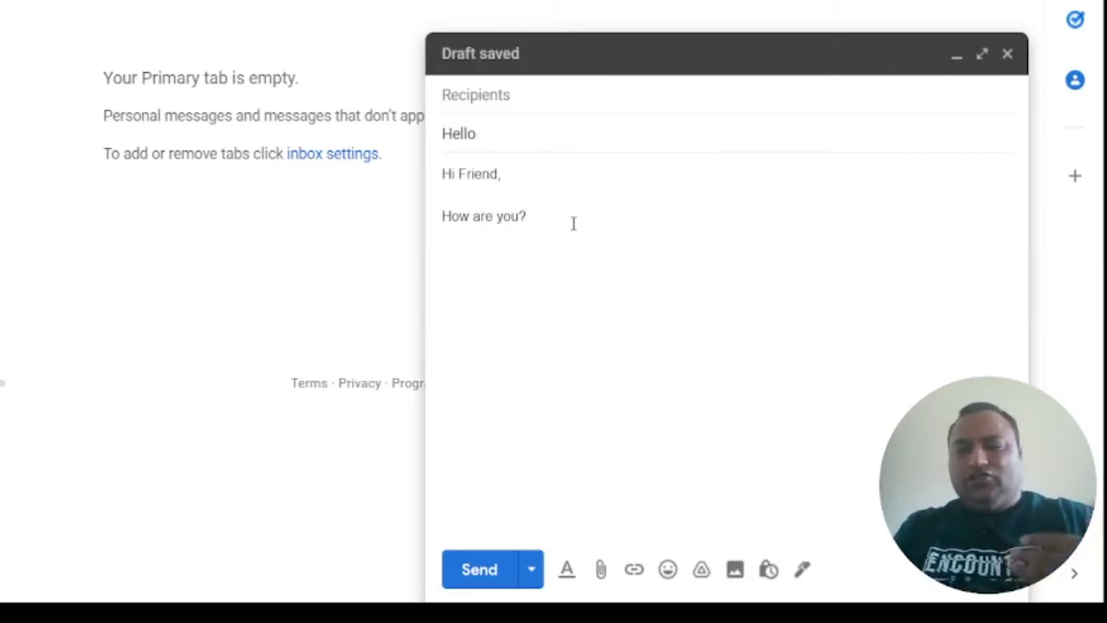
key(Return)
key(Return)
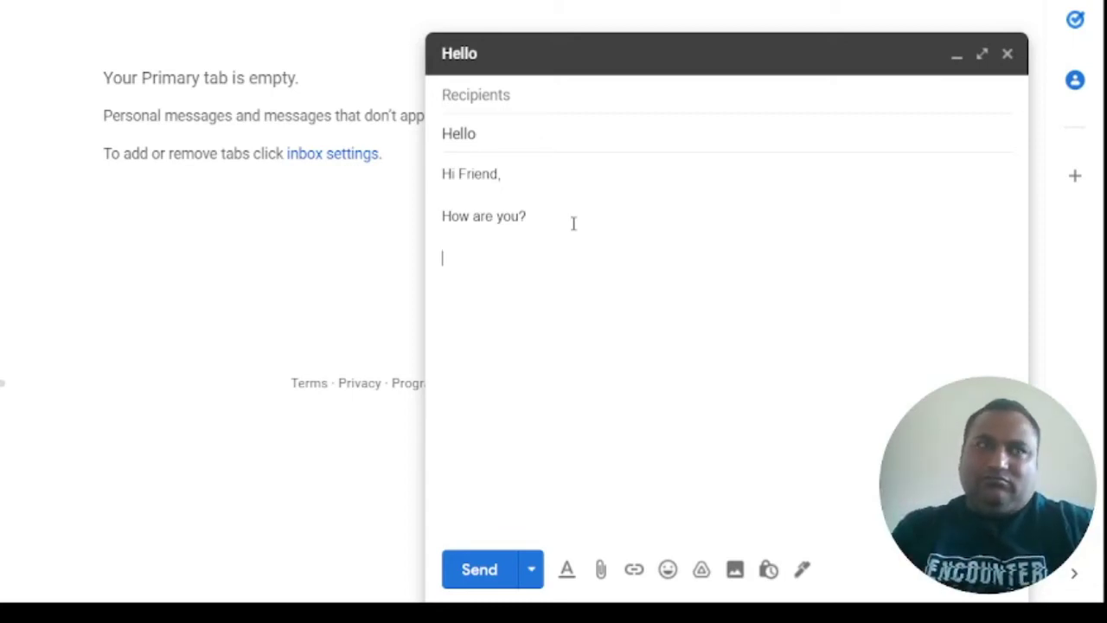
- Write 'Good to hear from you' by accepting the Smart Compose completion after 'Good'
text(H)
key(BackSpace)
text(Good)
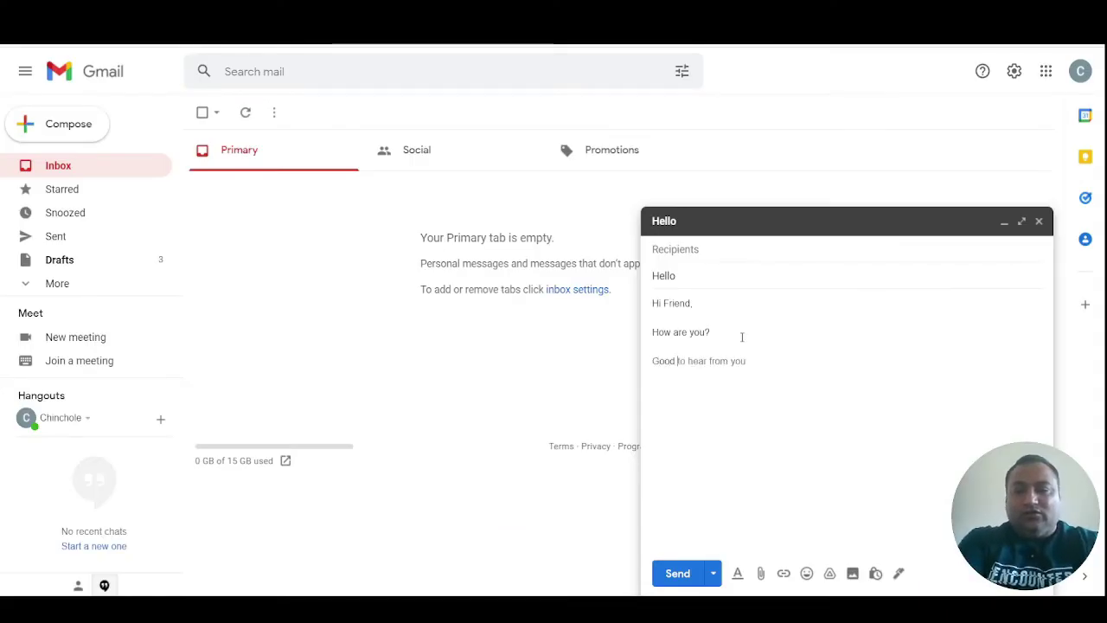
key(Tab)
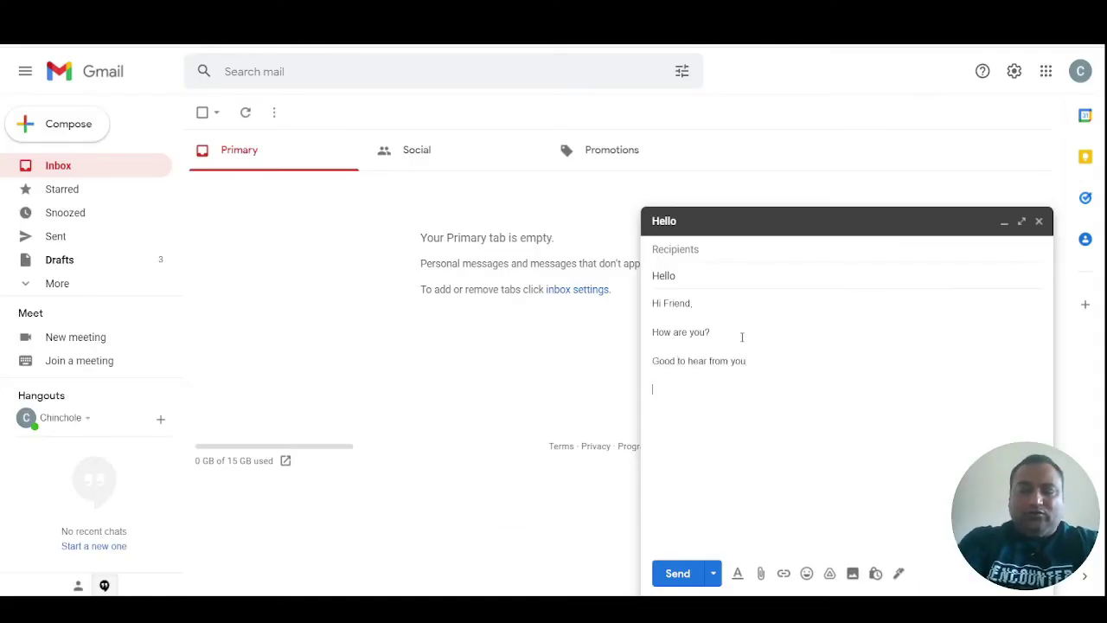
- Try the phrases 'Good Mor' and 'How longa', then delete the trial line
text(H)
key(BackSpace)
text(Good M)
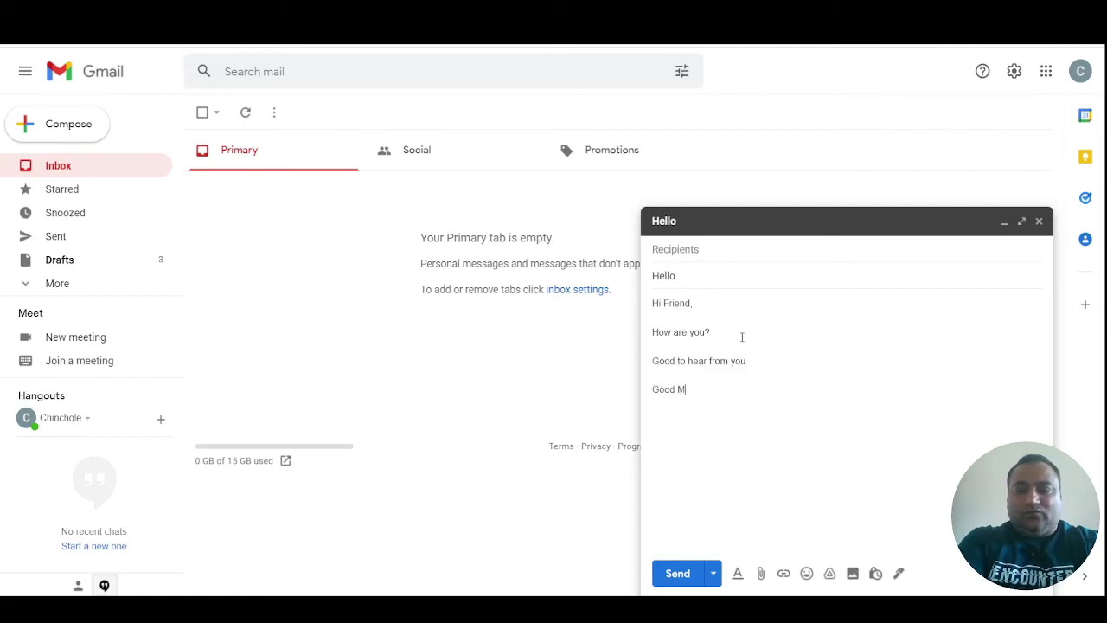
text(or)
key(BackSpace)
key(BackSpace)
key(BackSpace)
key(BackSpace)
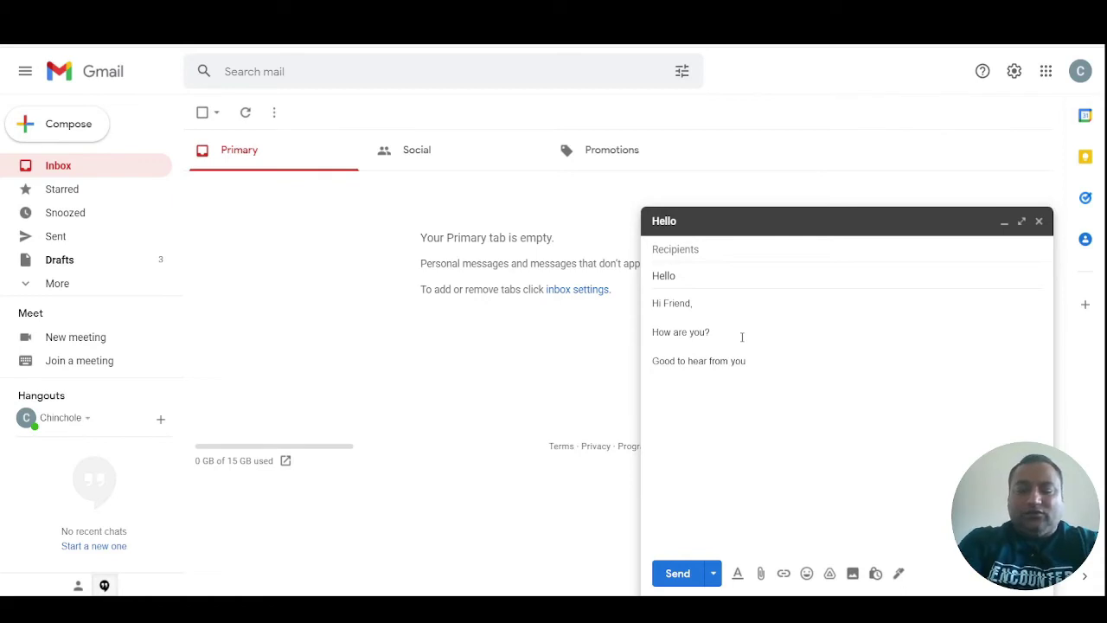
text(How long)
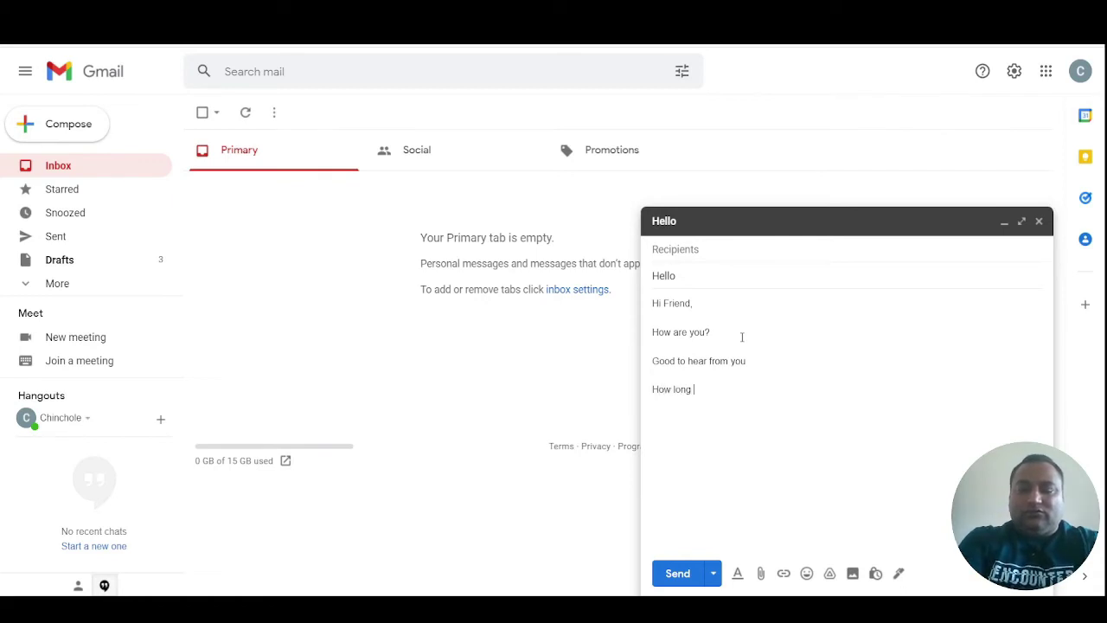
text(a)
key(BackSpace)
key(BackSpace)
key(BackSpace)
key(BackSpace)
key(BackSpace)
key(BackSpace)
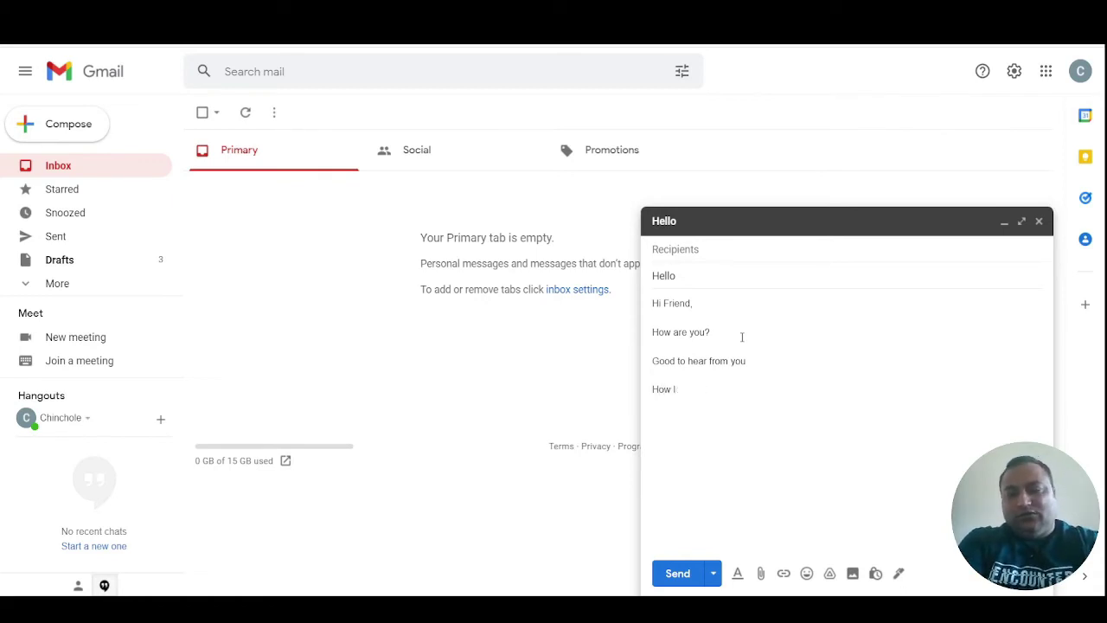
key(BackSpace)
key(BackSpace)
key(BackSpace)
key(BackSpace)
key(BackSpace)
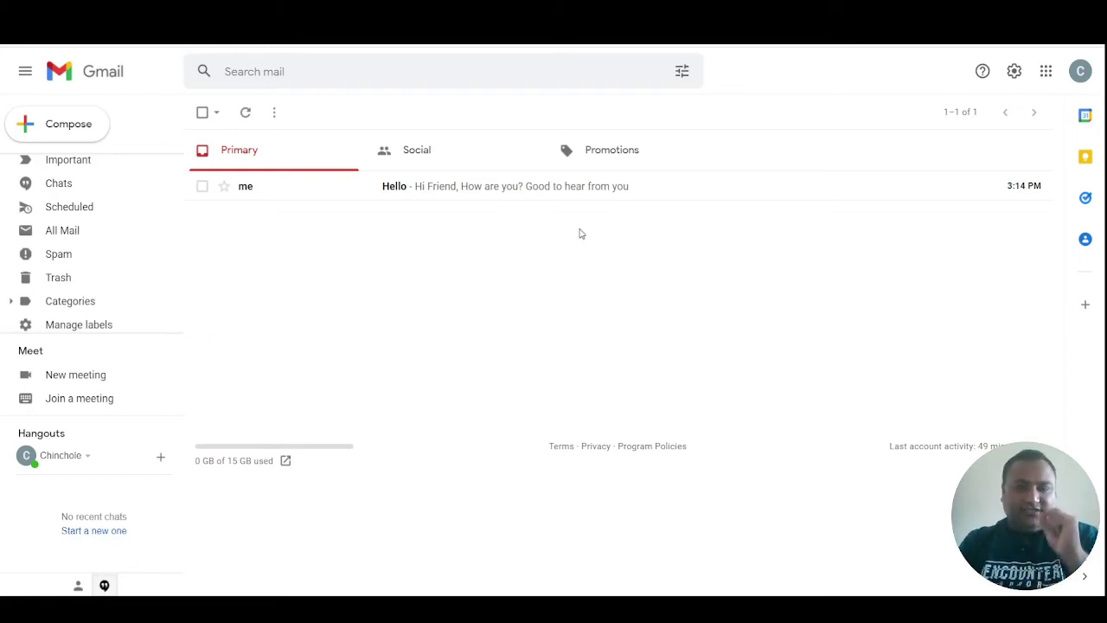
- Open the Hello email and snooze it until Later today
click(462, 197)
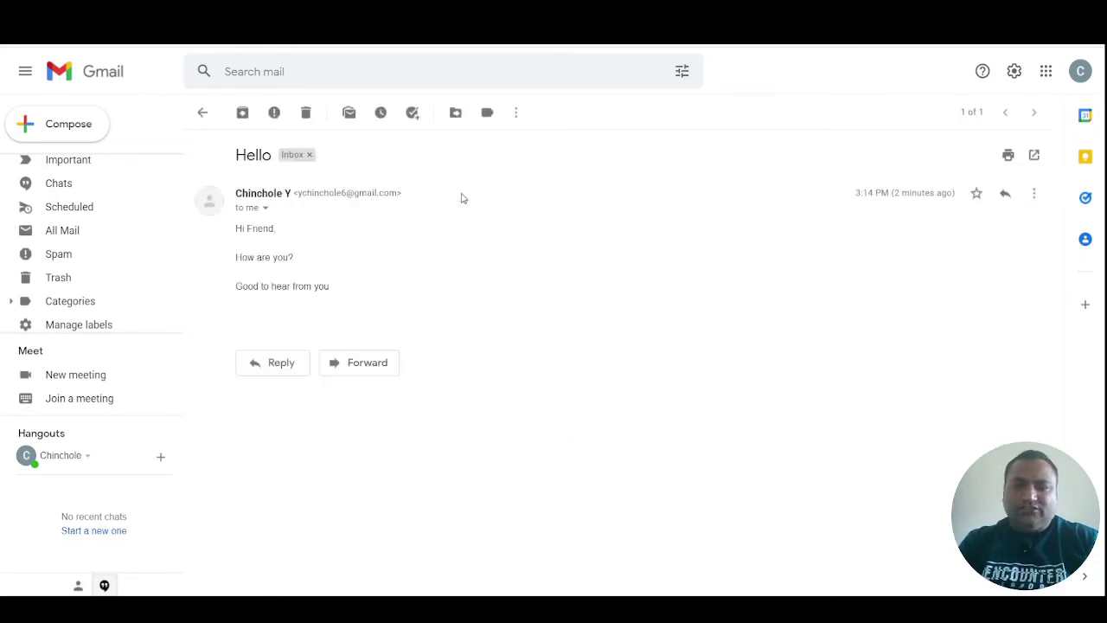
click(381, 114)
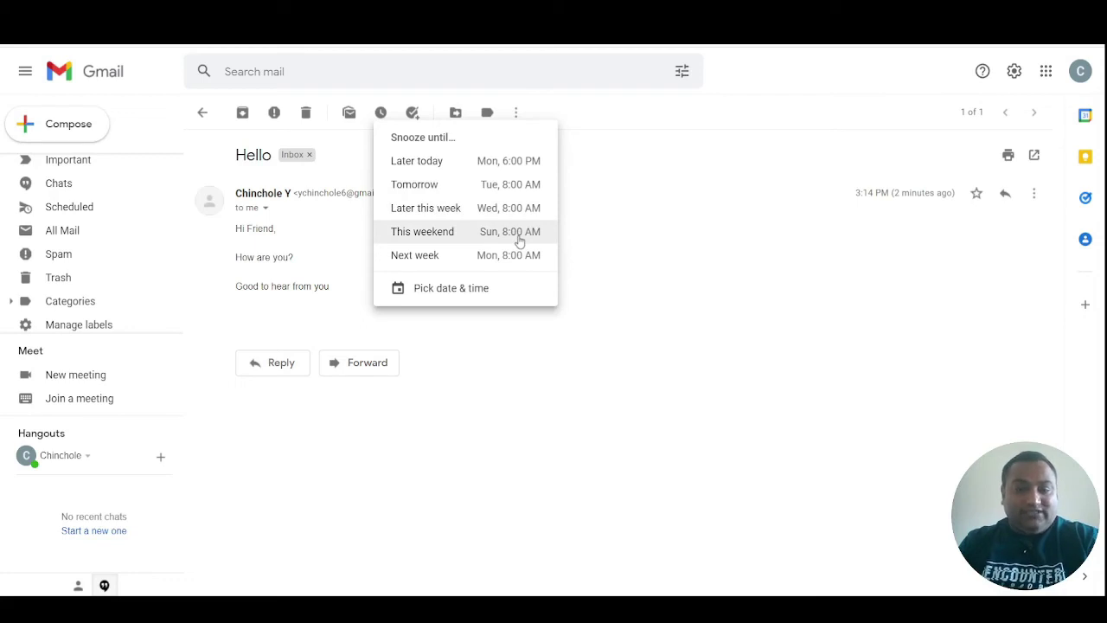
click(451, 290)
click(619, 440)
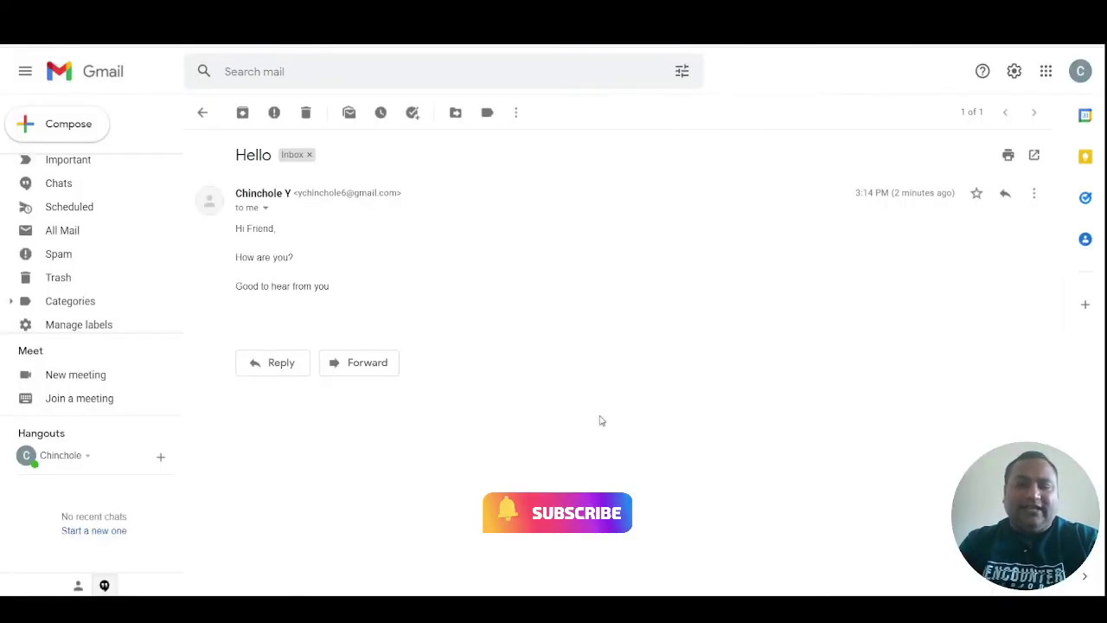
click(382, 115)
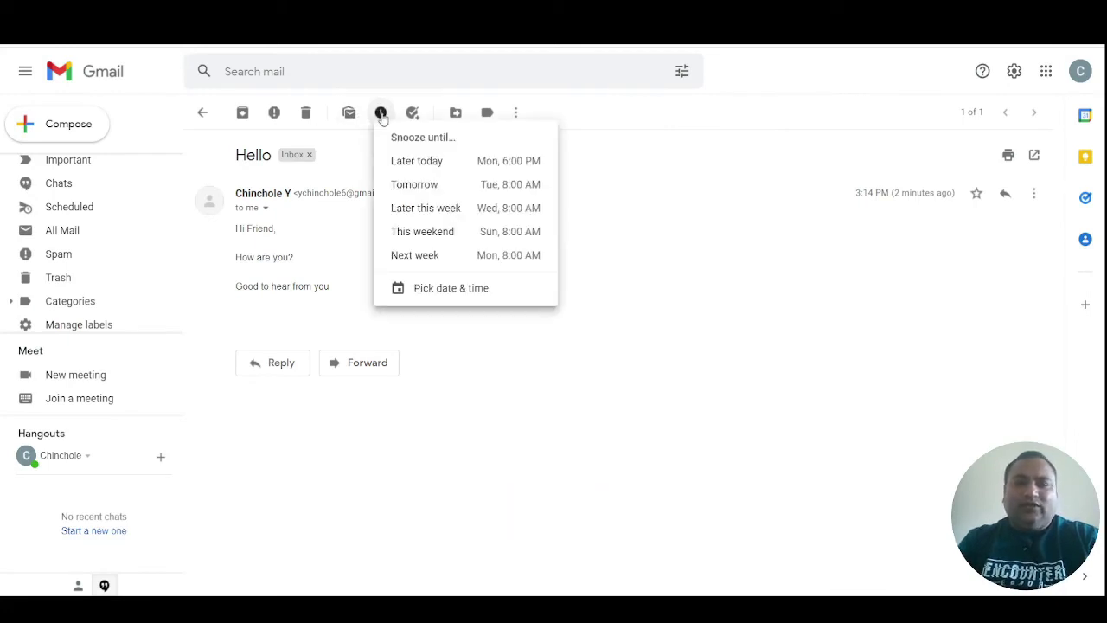
click(417, 163)
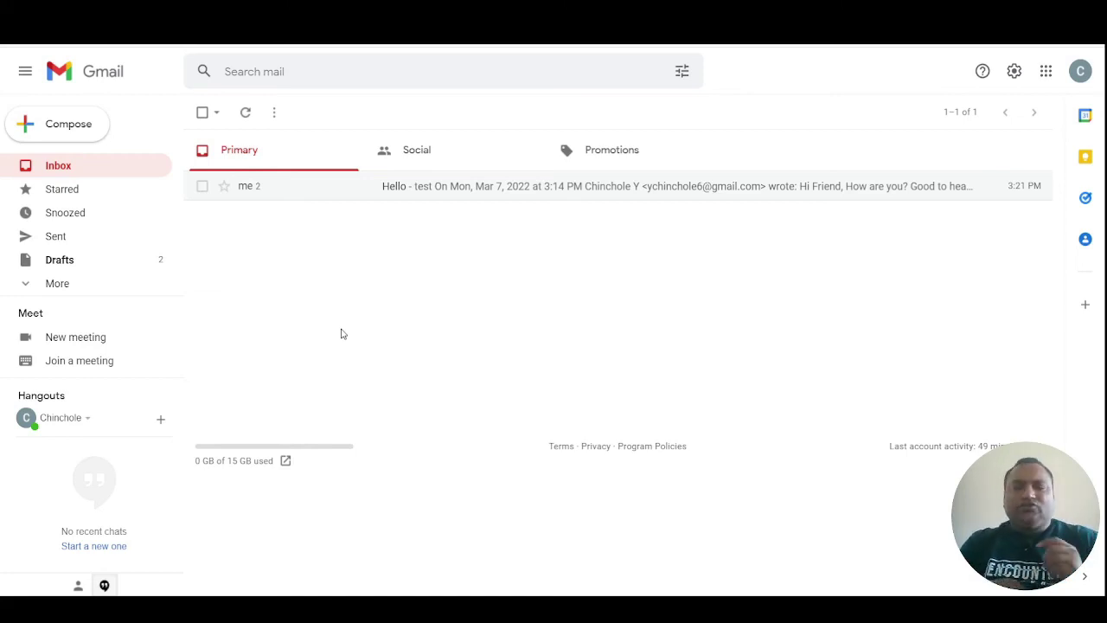
- Open the Hello conversation from the inbox
click(408, 189)
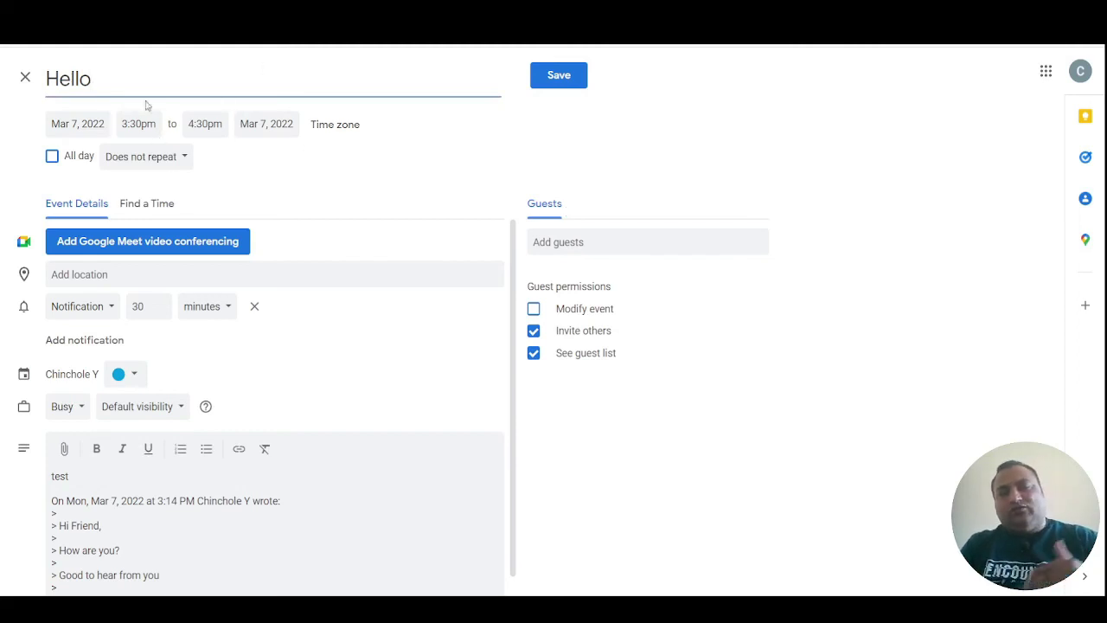
- Create a calendar event titled Hello from the Gmail conversation's More menu
key(ctrl+w)
click(516, 111)
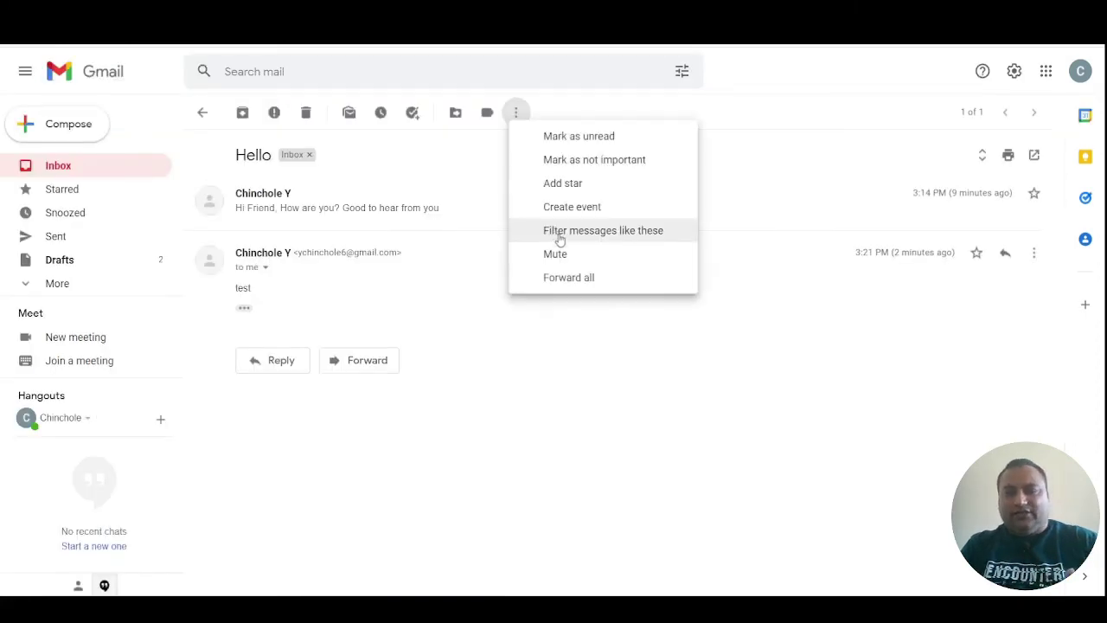
click(572, 207)
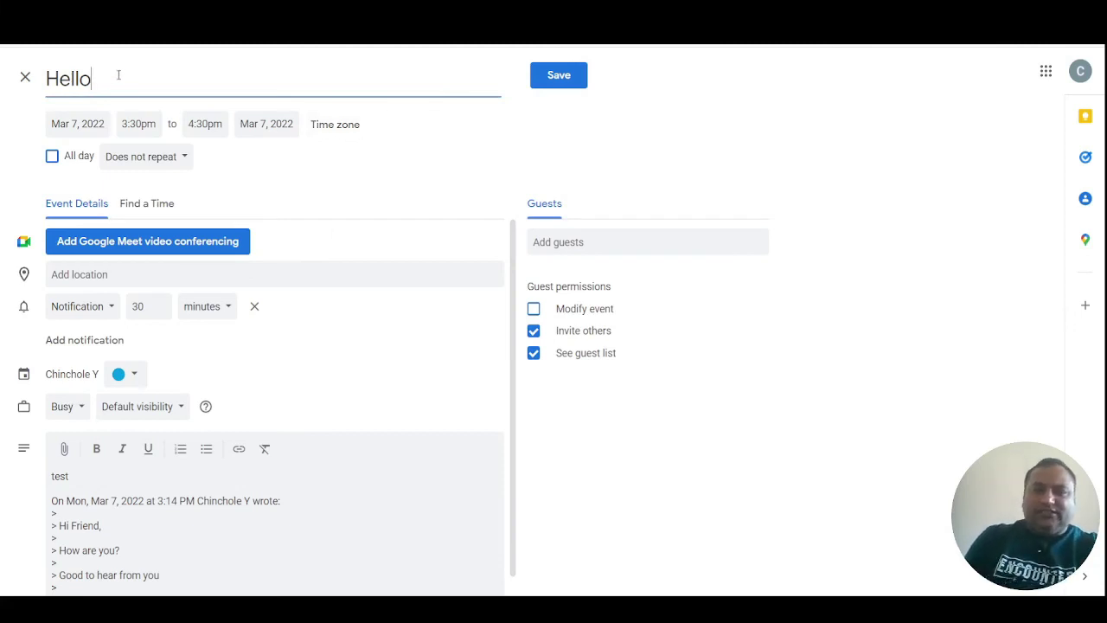
double_click(171, 79)
click(172, 80)
- Move the Hello event to March 8, keeping it non-repeating
click(78, 124)
click(122, 218)
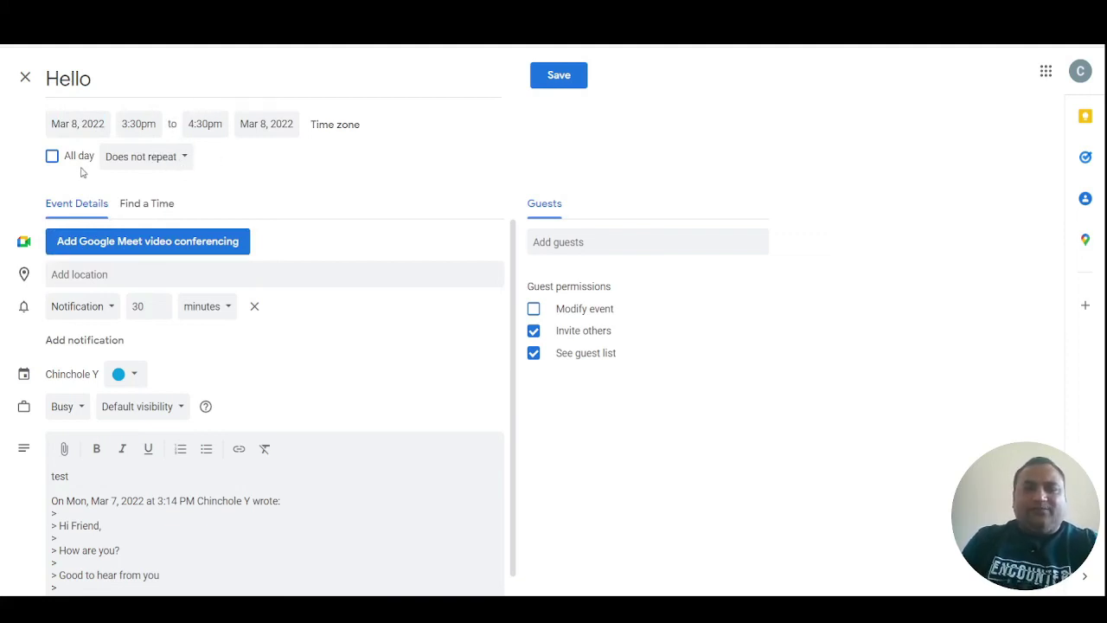
click(164, 161)
click(353, 163)
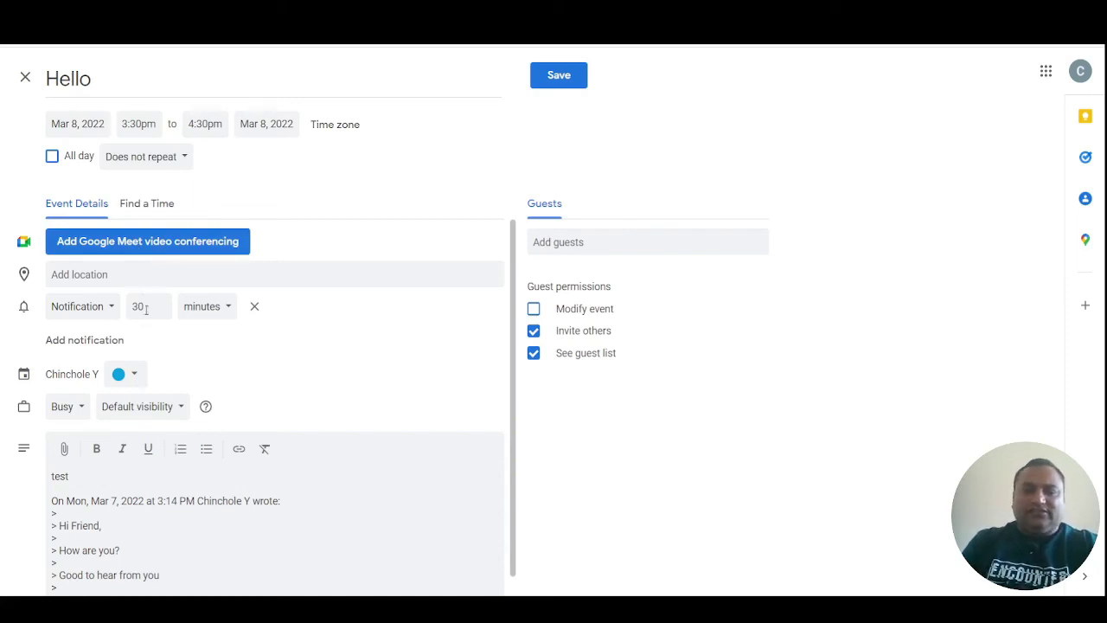
scroll(150, 429, down, 1)
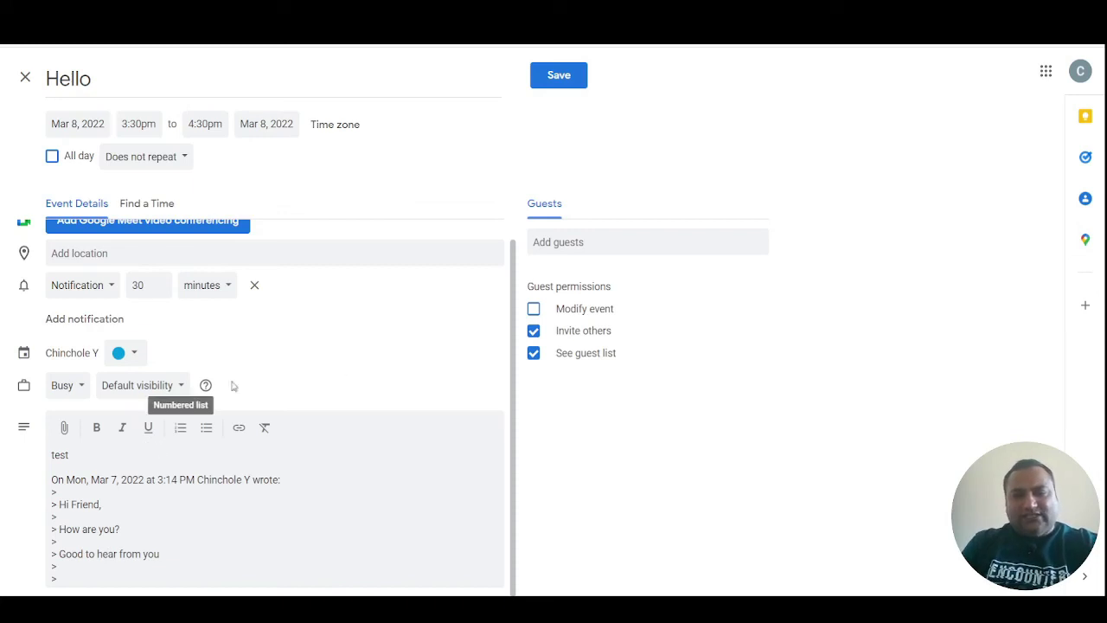
scroll(372, 396, up, 1)
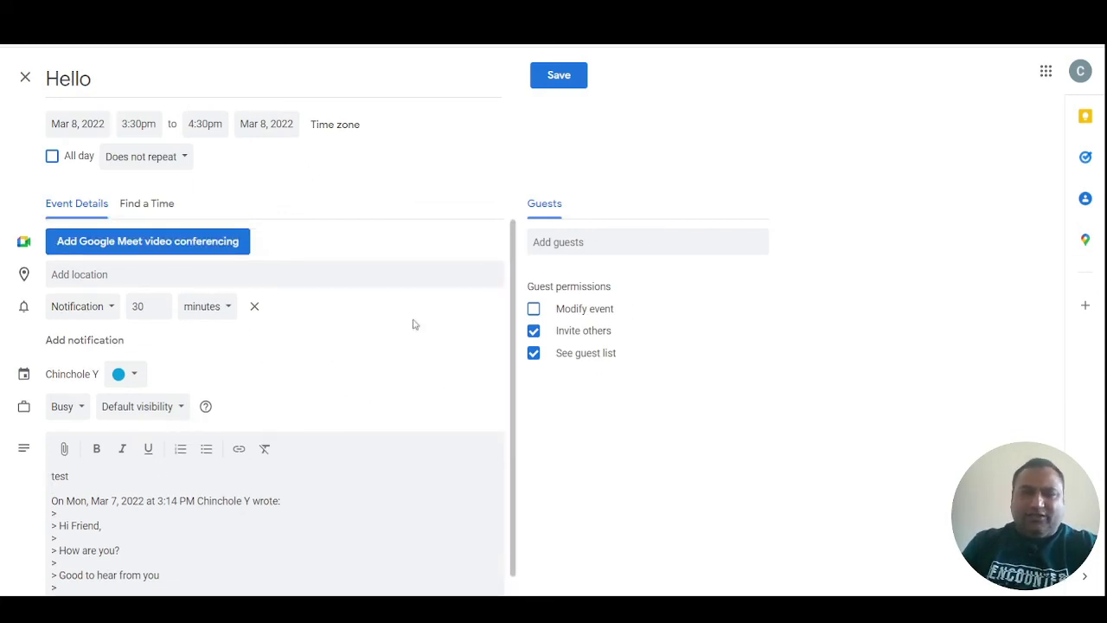
scroll(225, 497, down, 1)
scroll(273, 345, up, 1)
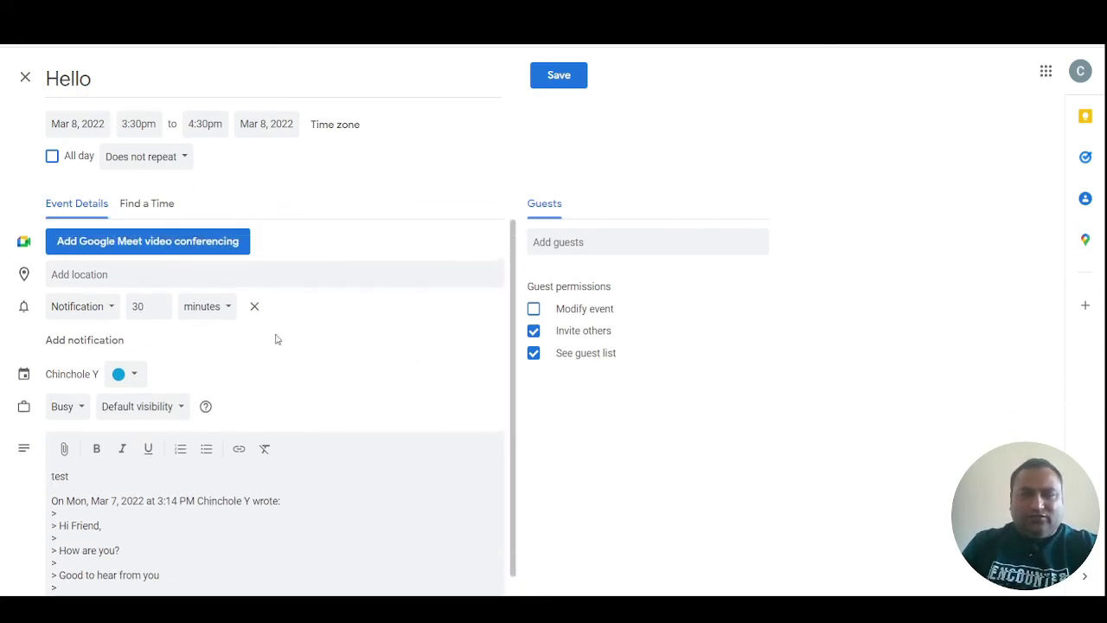
- Add the suggested contact as guest, save the Hello event, and send the invitation email
click(554, 243)
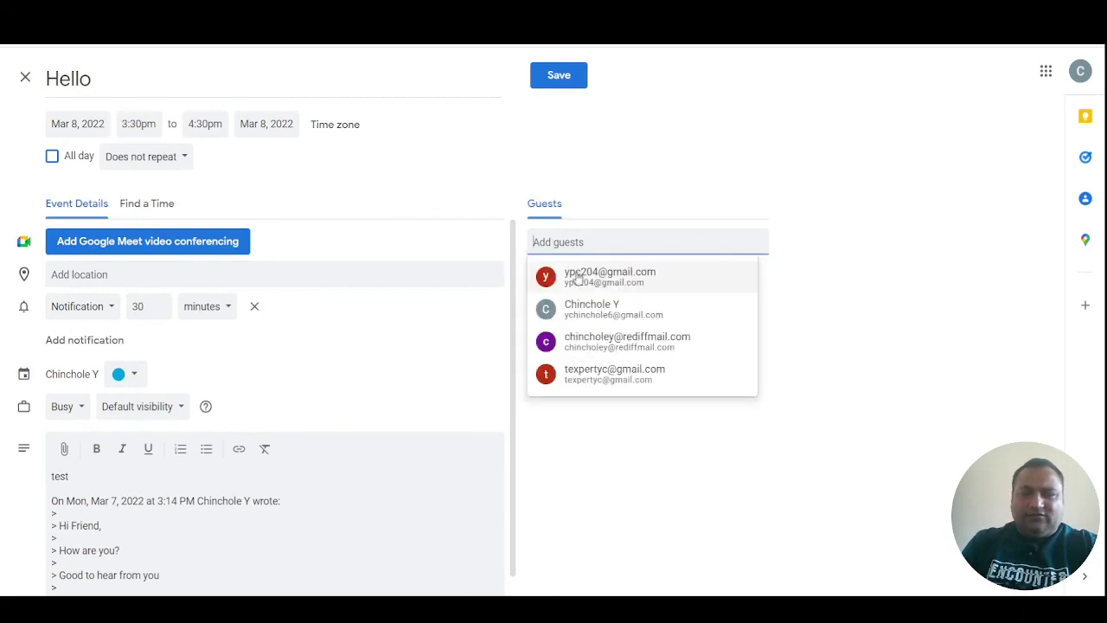
click(577, 276)
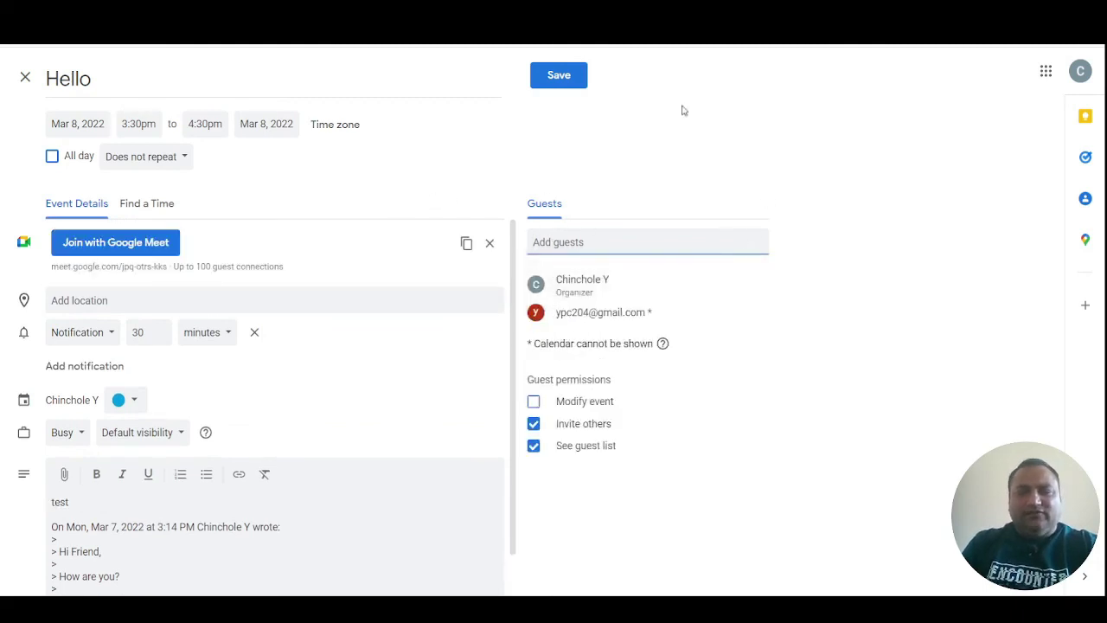
click(553, 76)
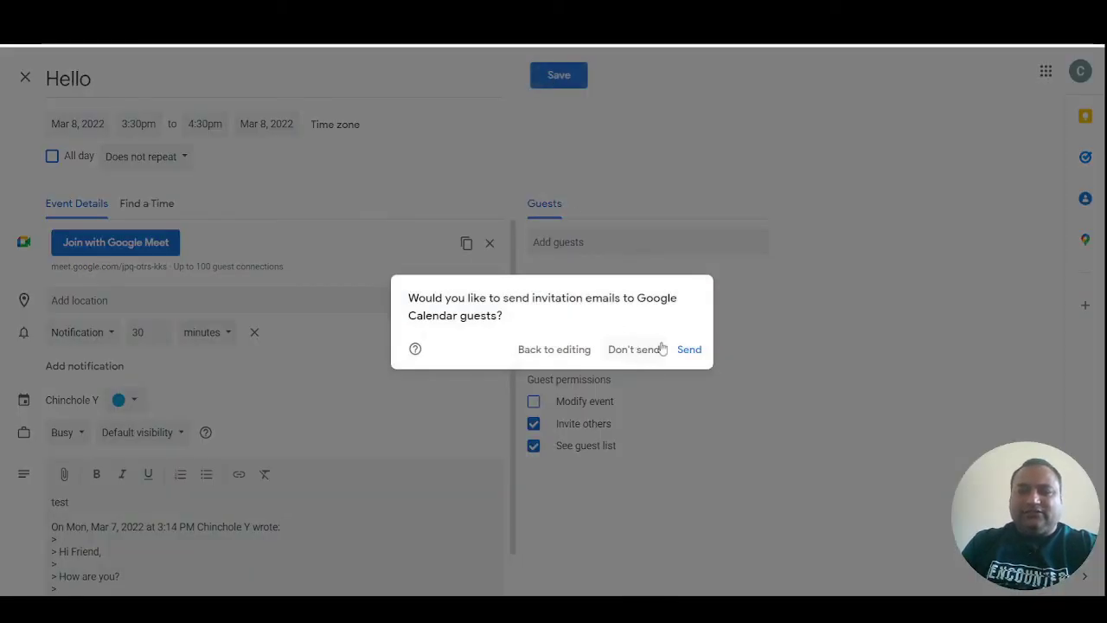
drag(487, 298, 660, 297)
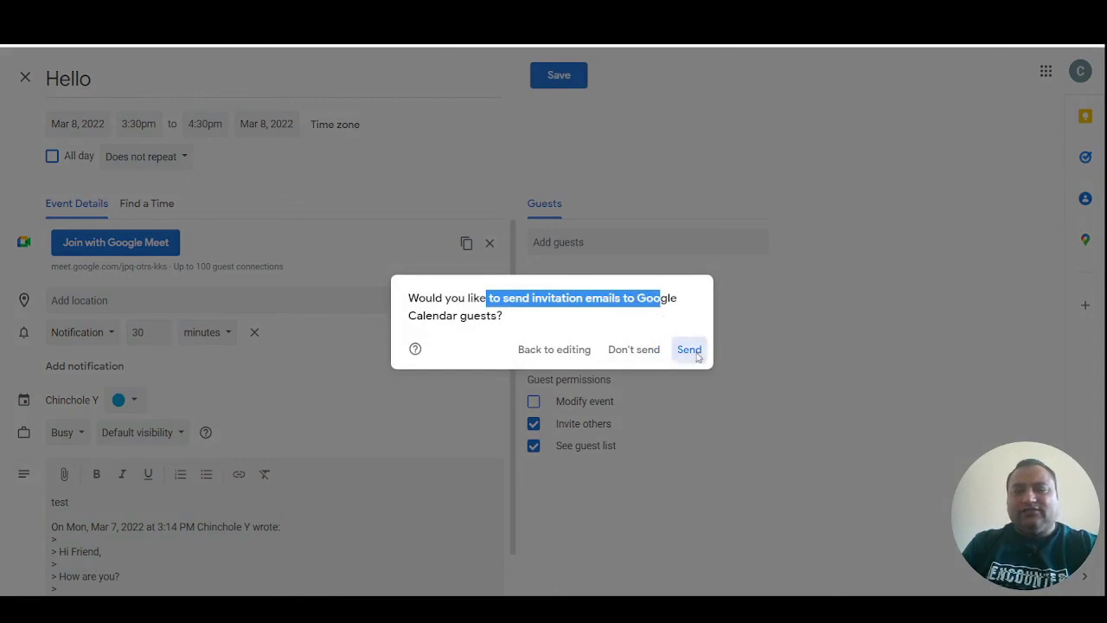
click(689, 350)
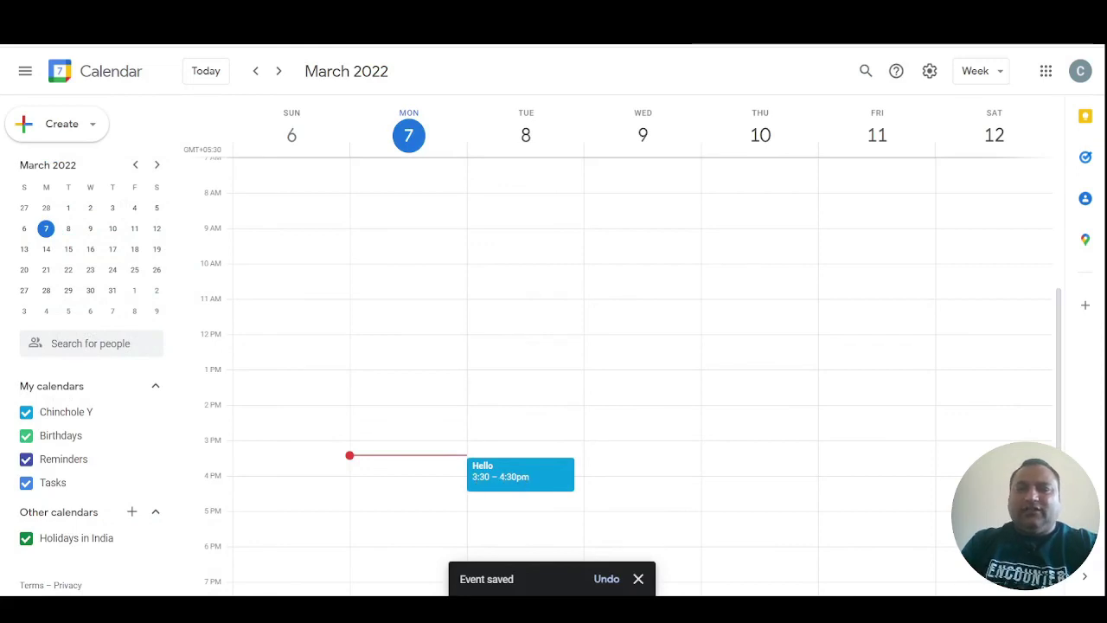
key(ctrl+w)
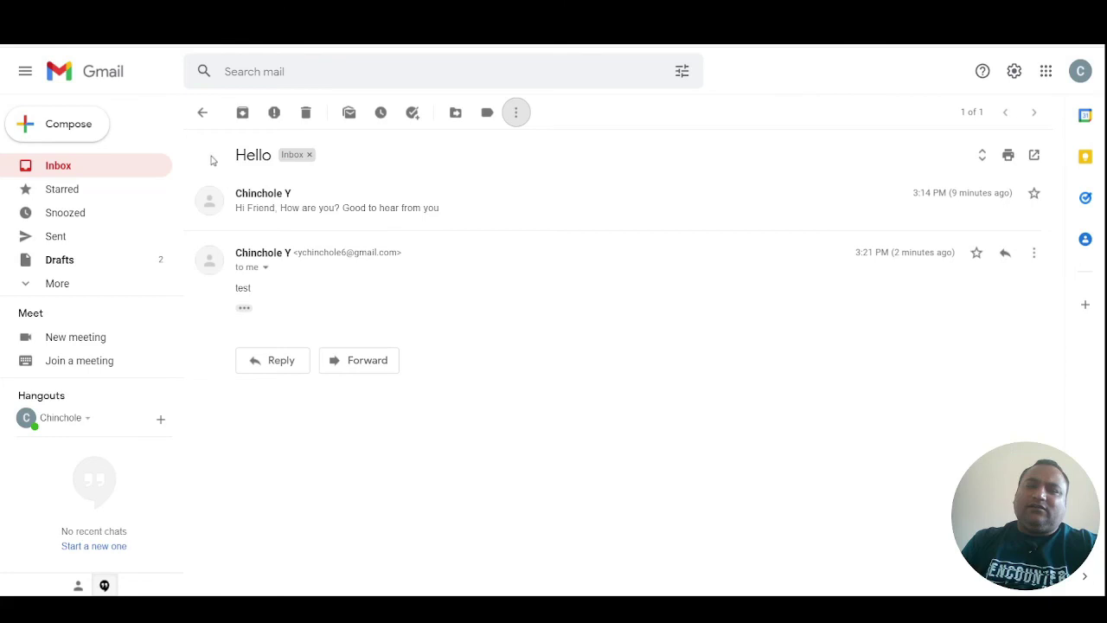
- Go back from the Hello thread to the inbox list
click(202, 113)
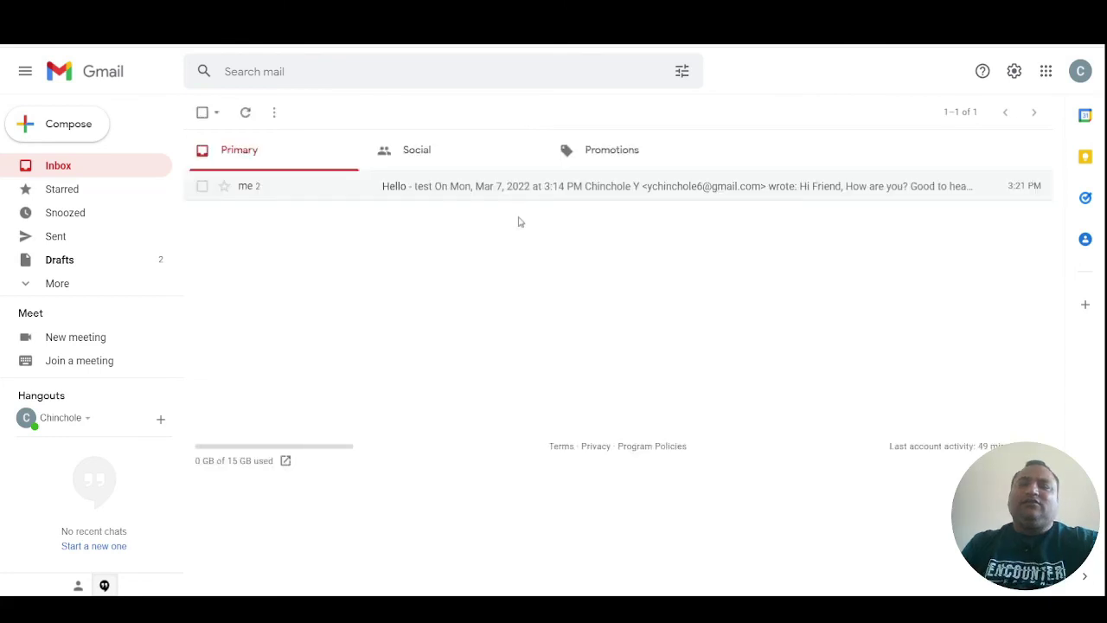